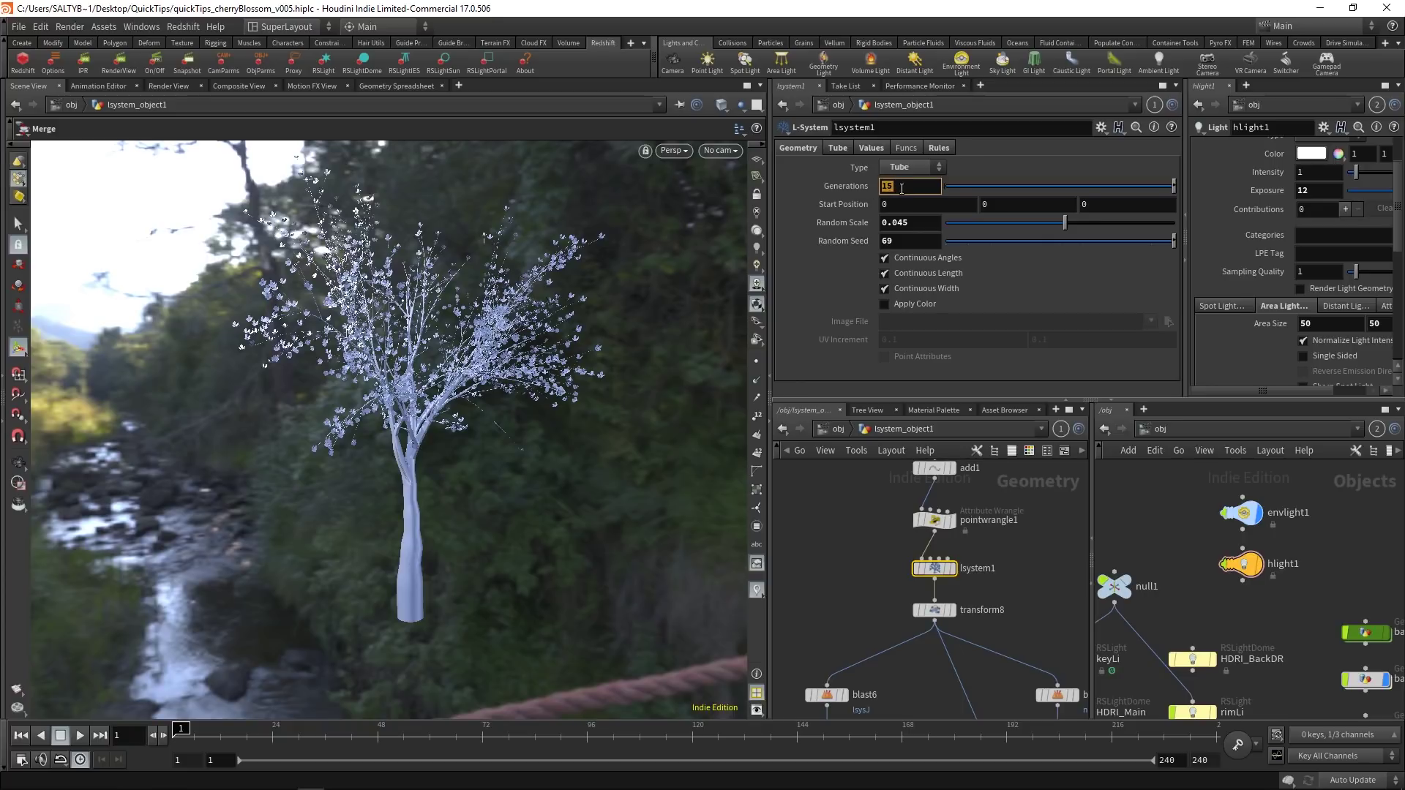
# Set lsystem1's Generations to 0 and keyframe it on frame 1.
pyautogui.write('0')
pyautogui.press('Return')
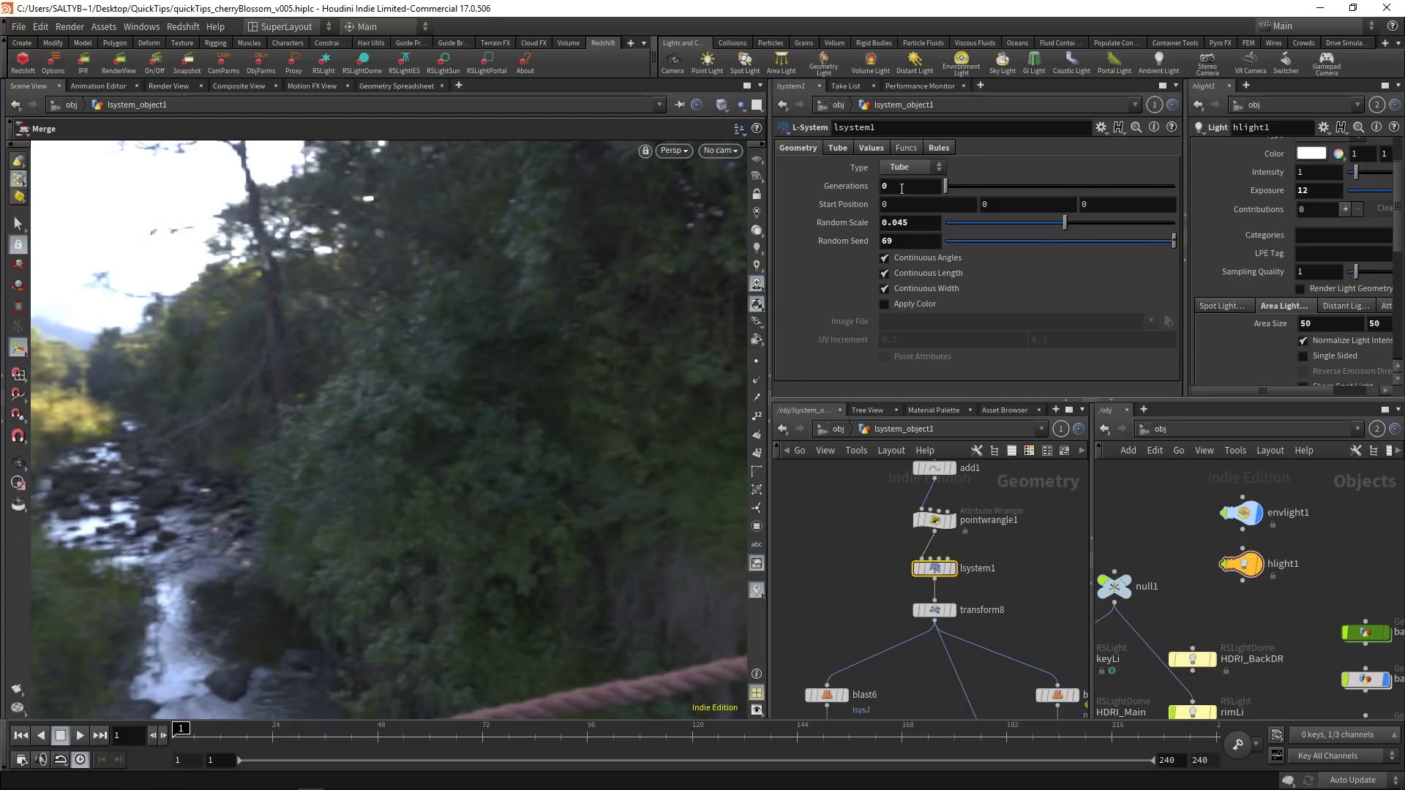
pyautogui.keyDown('alt'); pyautogui.click(847, 186); pyautogui.keyUp('alt')
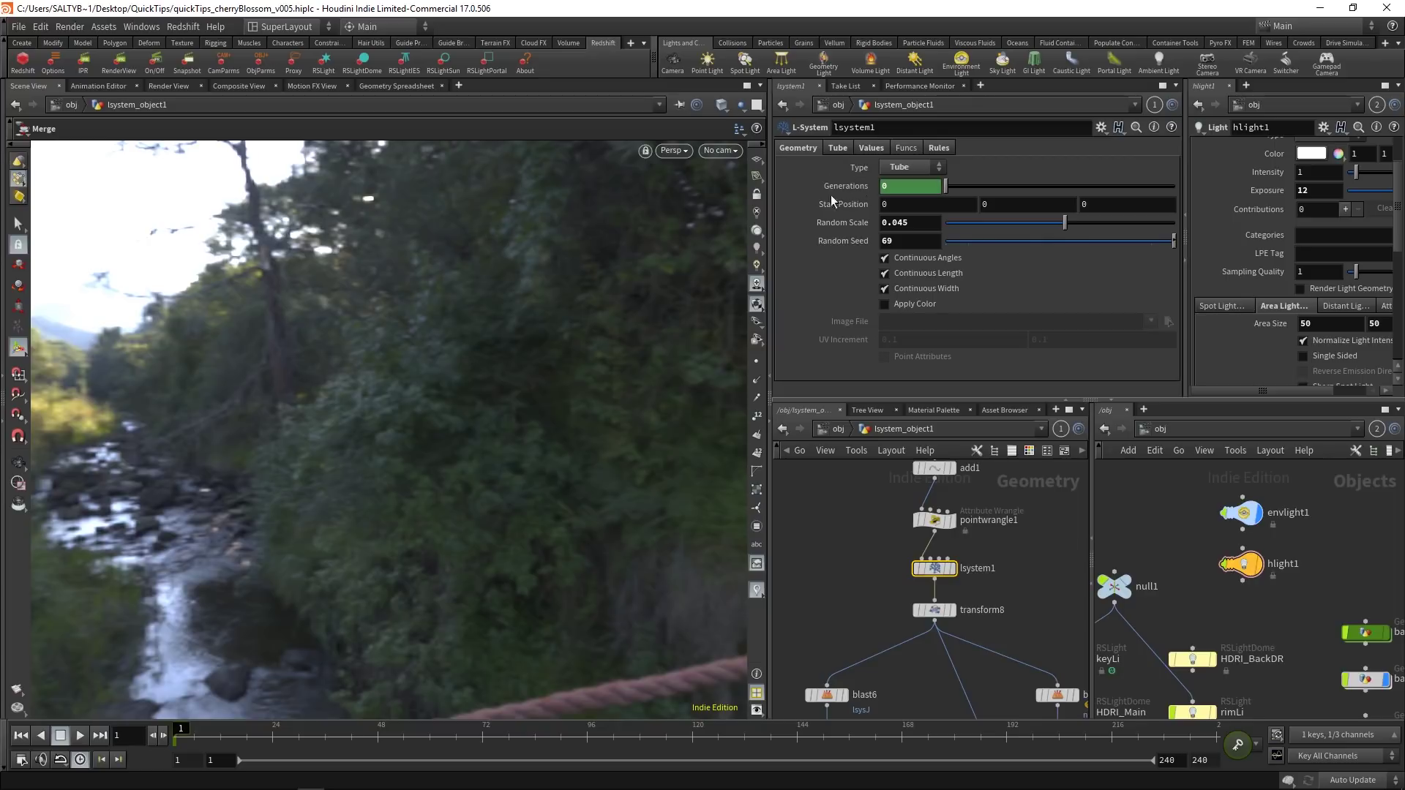
# At frame 96, set Generations to 15 and keyframe it.
pyautogui.click(117, 736)
pyautogui.write('96')
pyautogui.press('Return')
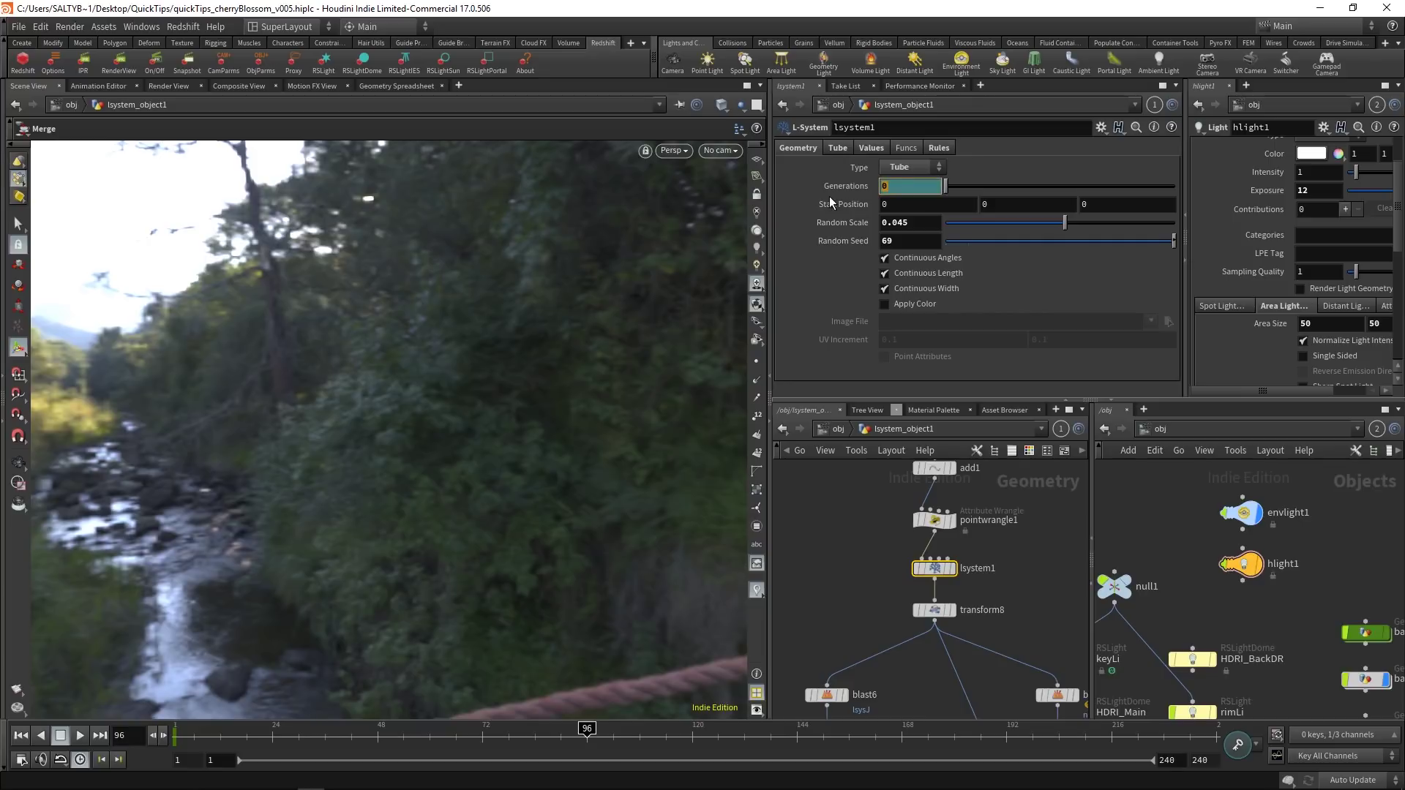
pyautogui.write('15')
pyautogui.press('Return')
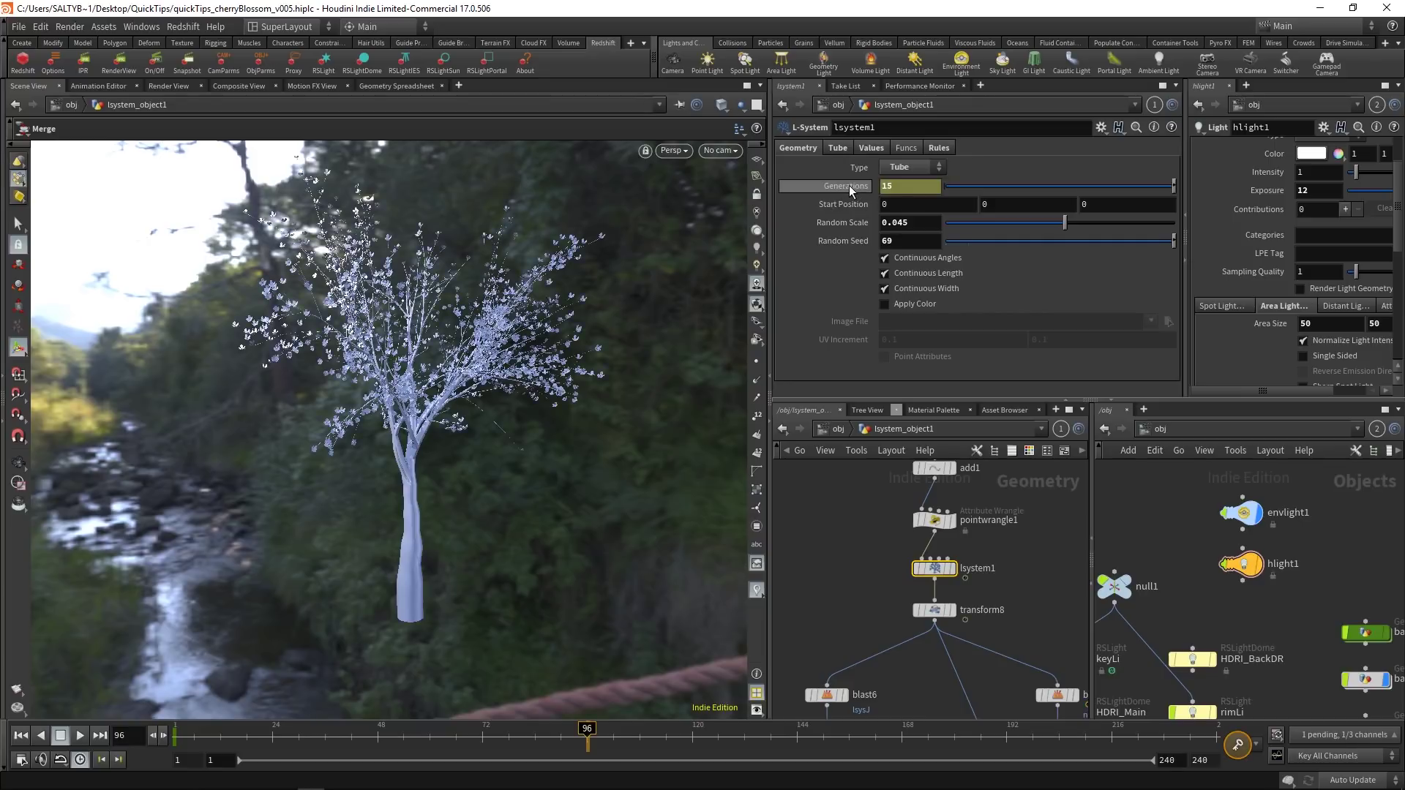
pyautogui.keyDown('alt'); pyautogui.click(849, 186); pyautogui.keyUp('alt')
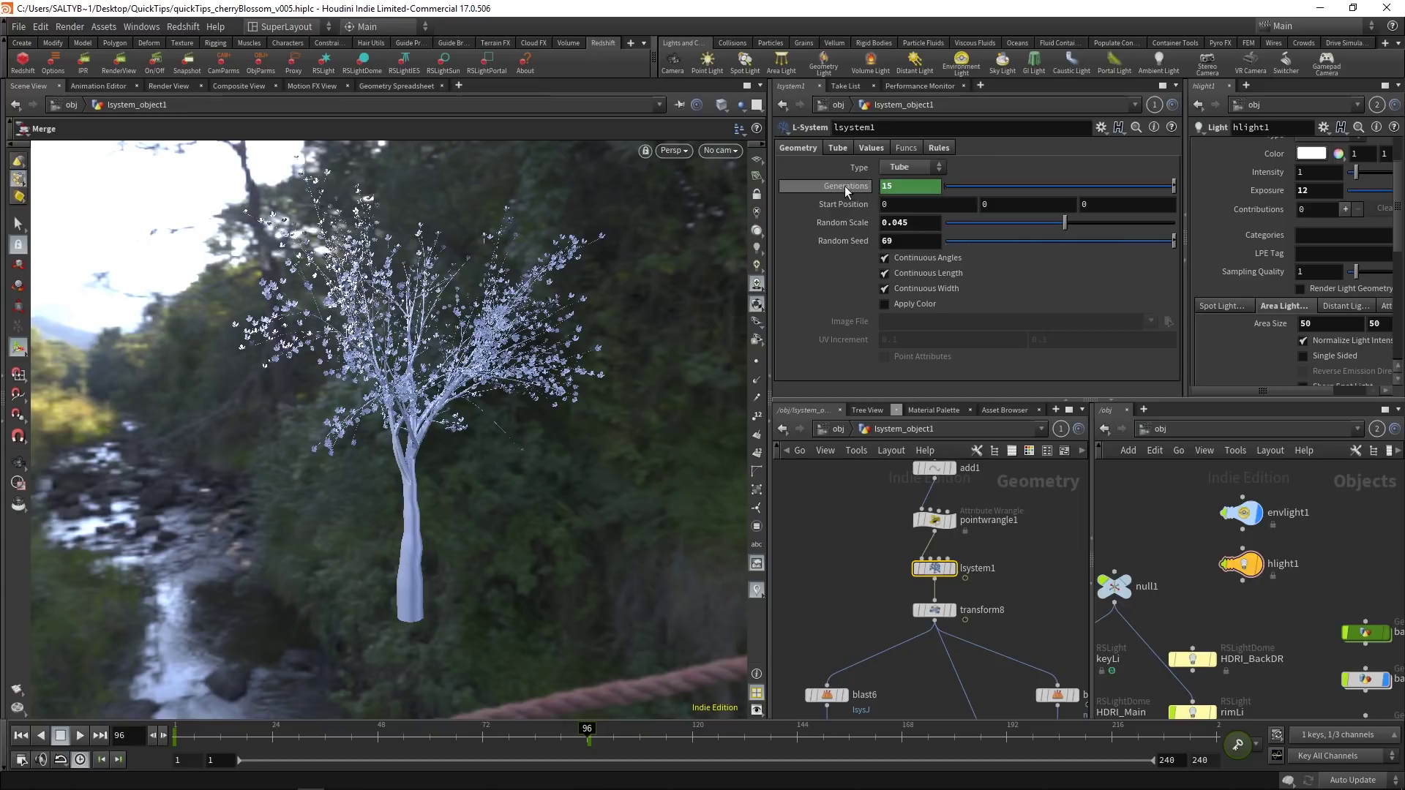
# Make both Generations keyframes linear in the Animation Editor, then close the editor.
pyautogui.keyDown('shift'); pyautogui.click(845, 186); pyautogui.keyUp('shift')
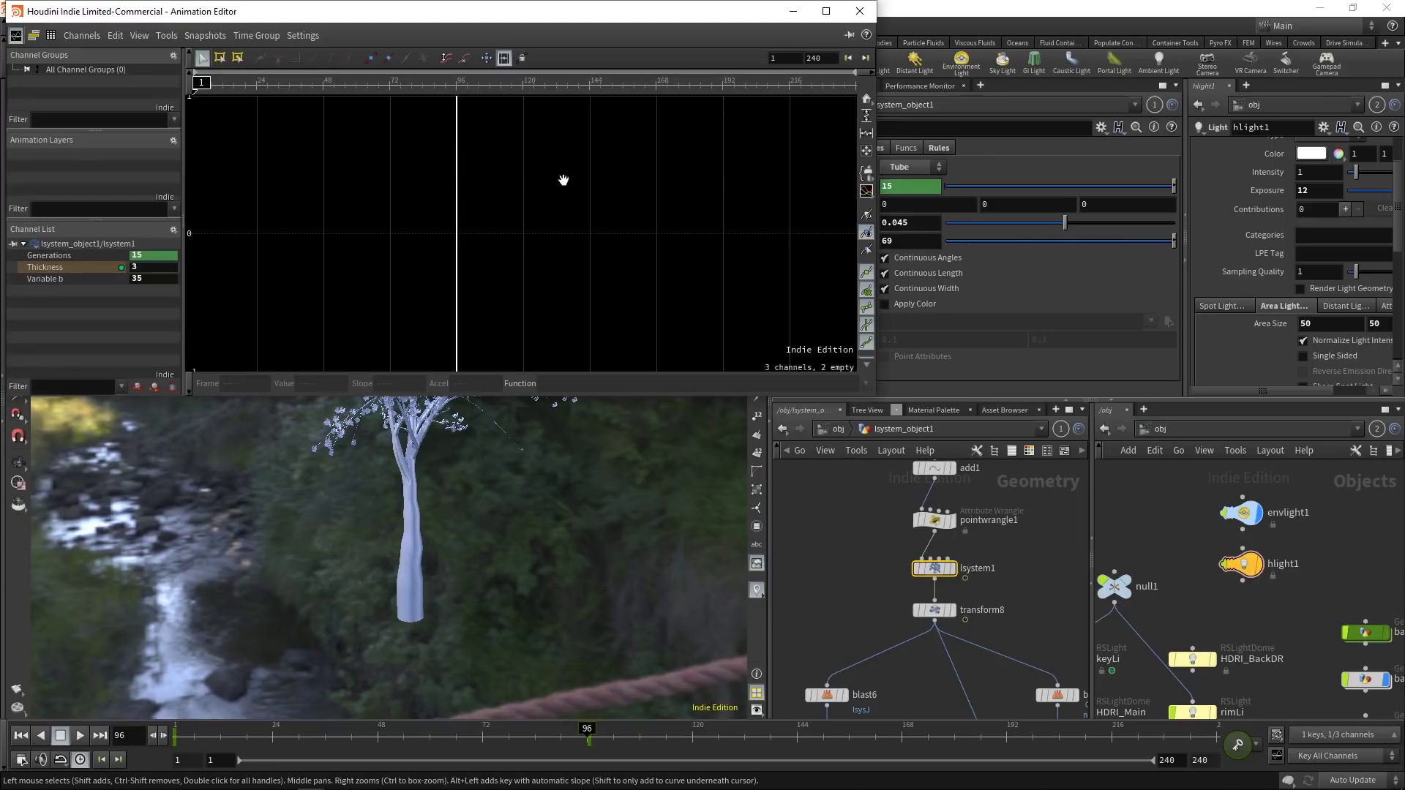
pyautogui.click(58, 257)
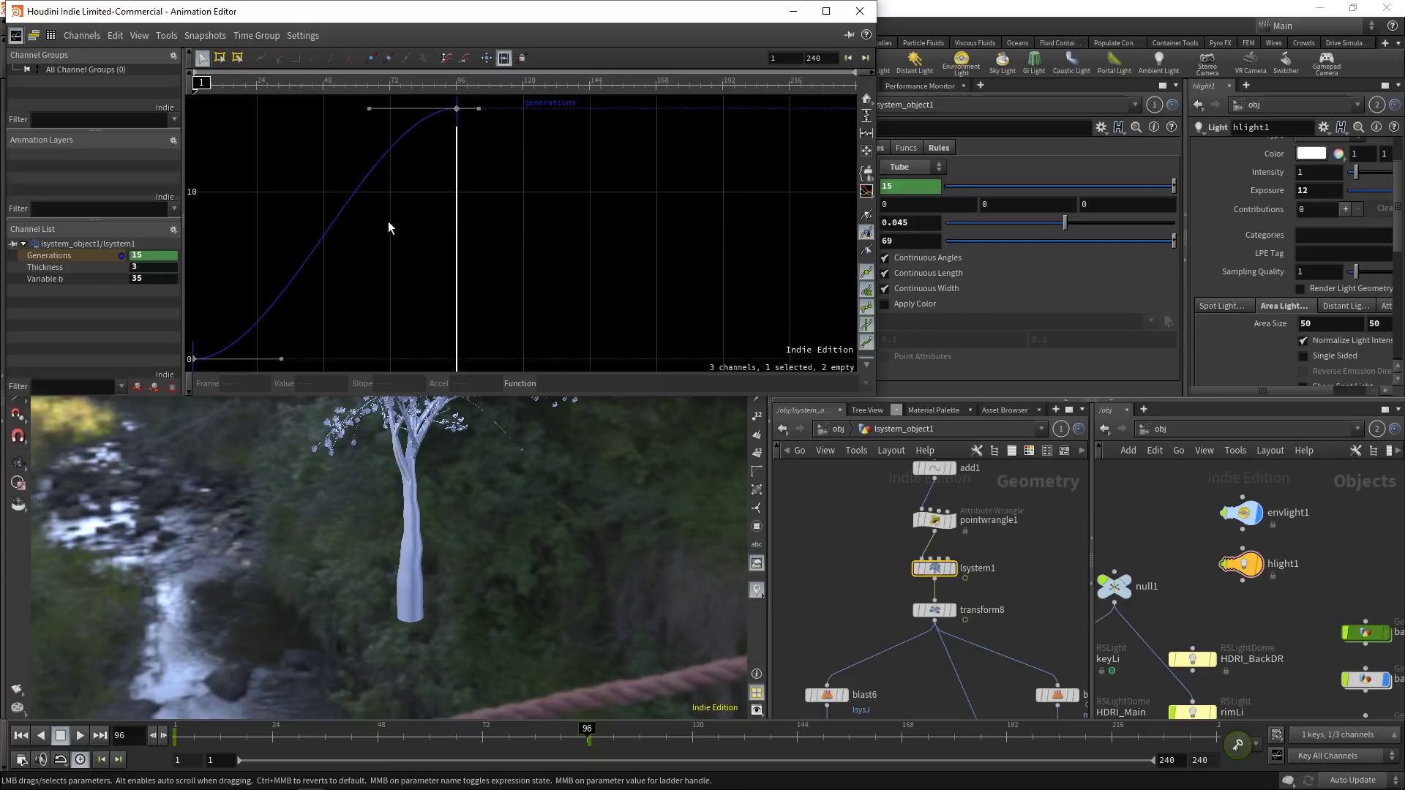
pyautogui.click(416, 196)
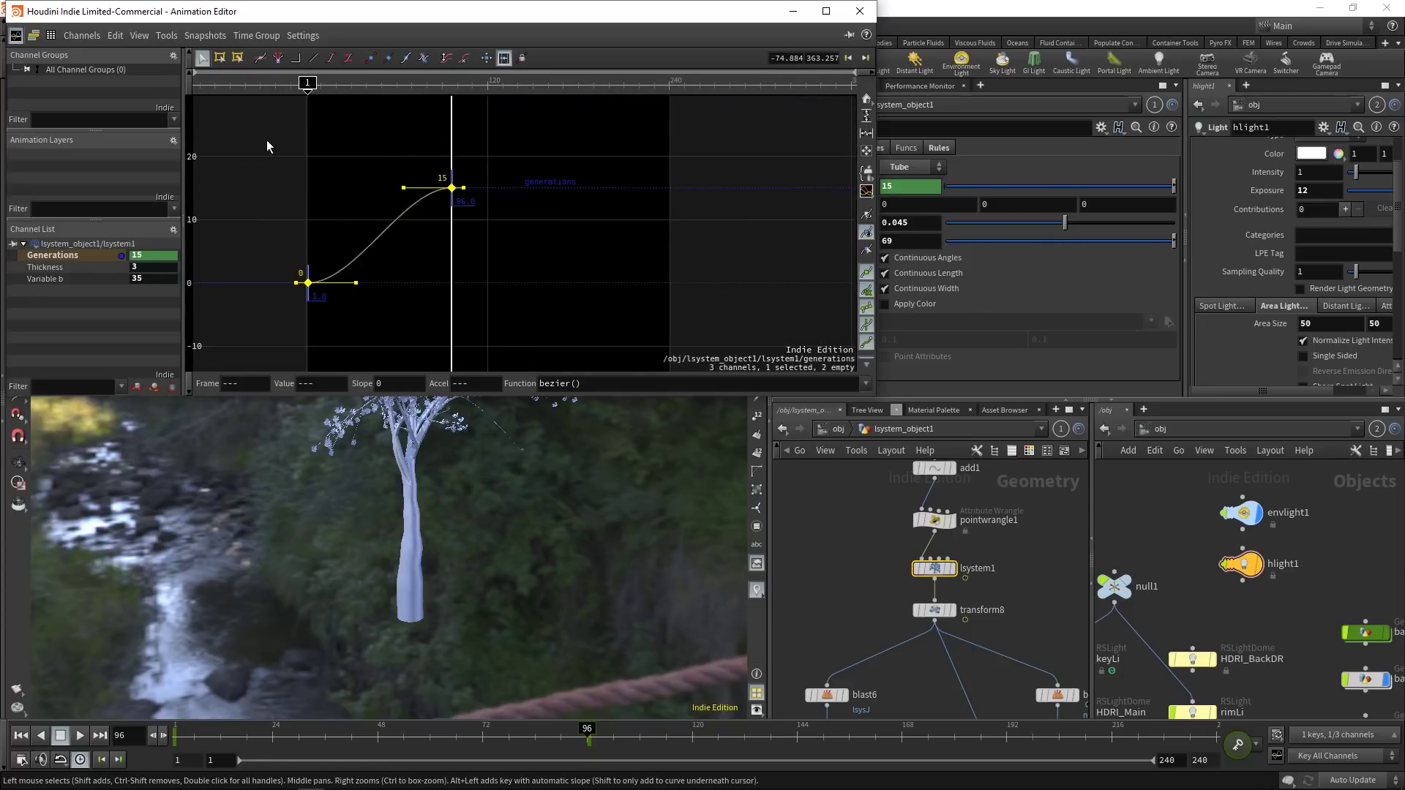
pyautogui.moveTo(347, 198); pyautogui.dragTo(432, 196, button='middle')
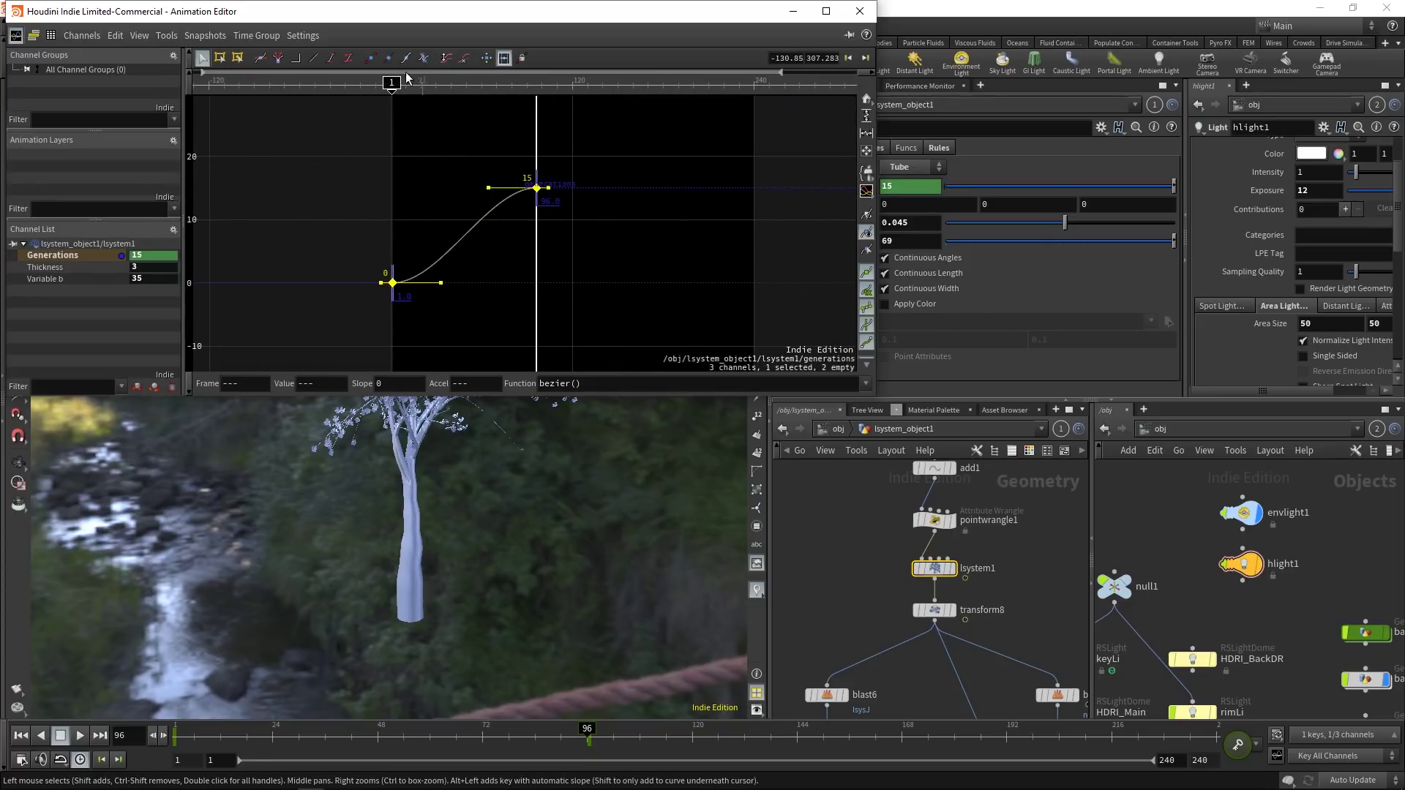
pyautogui.click(314, 59)
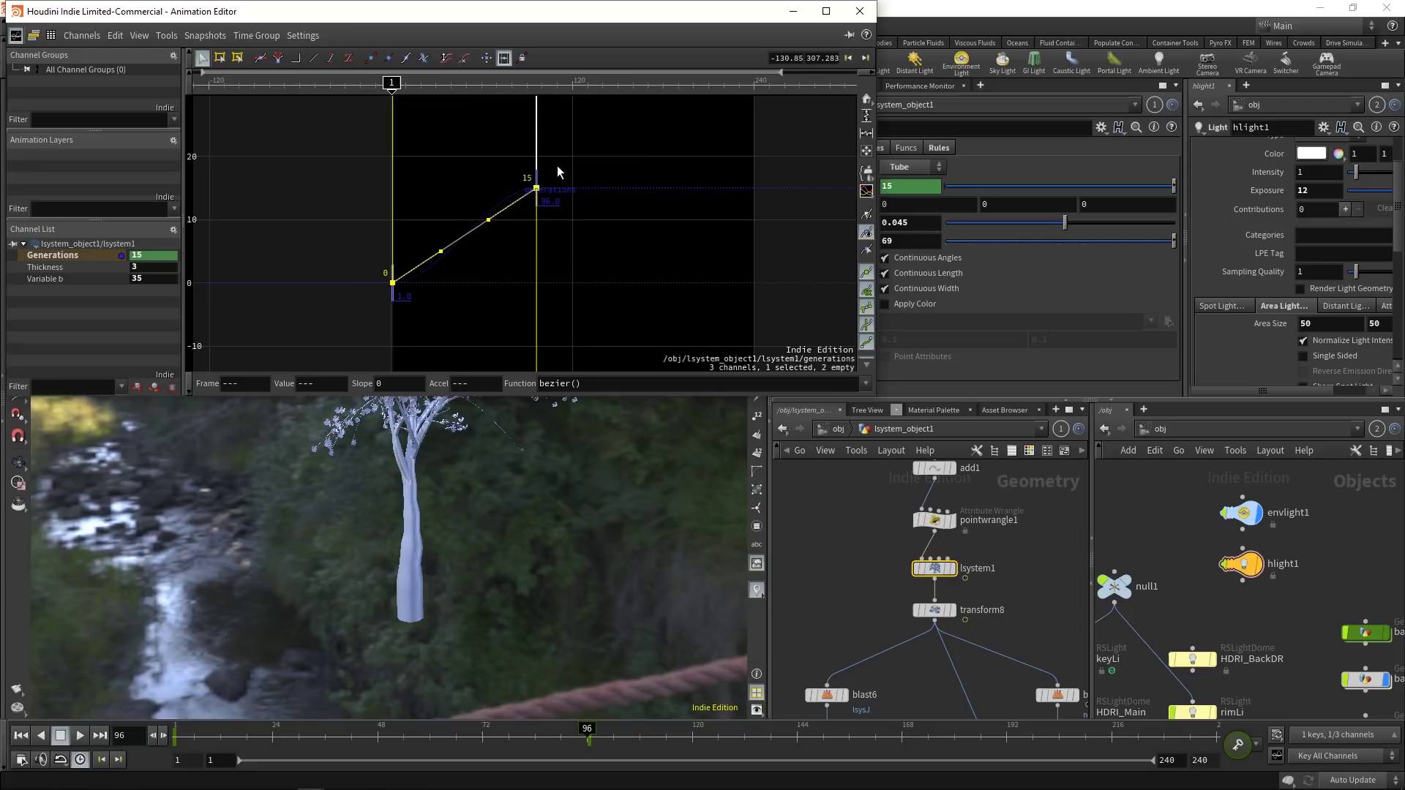
pyautogui.click(793, 13)
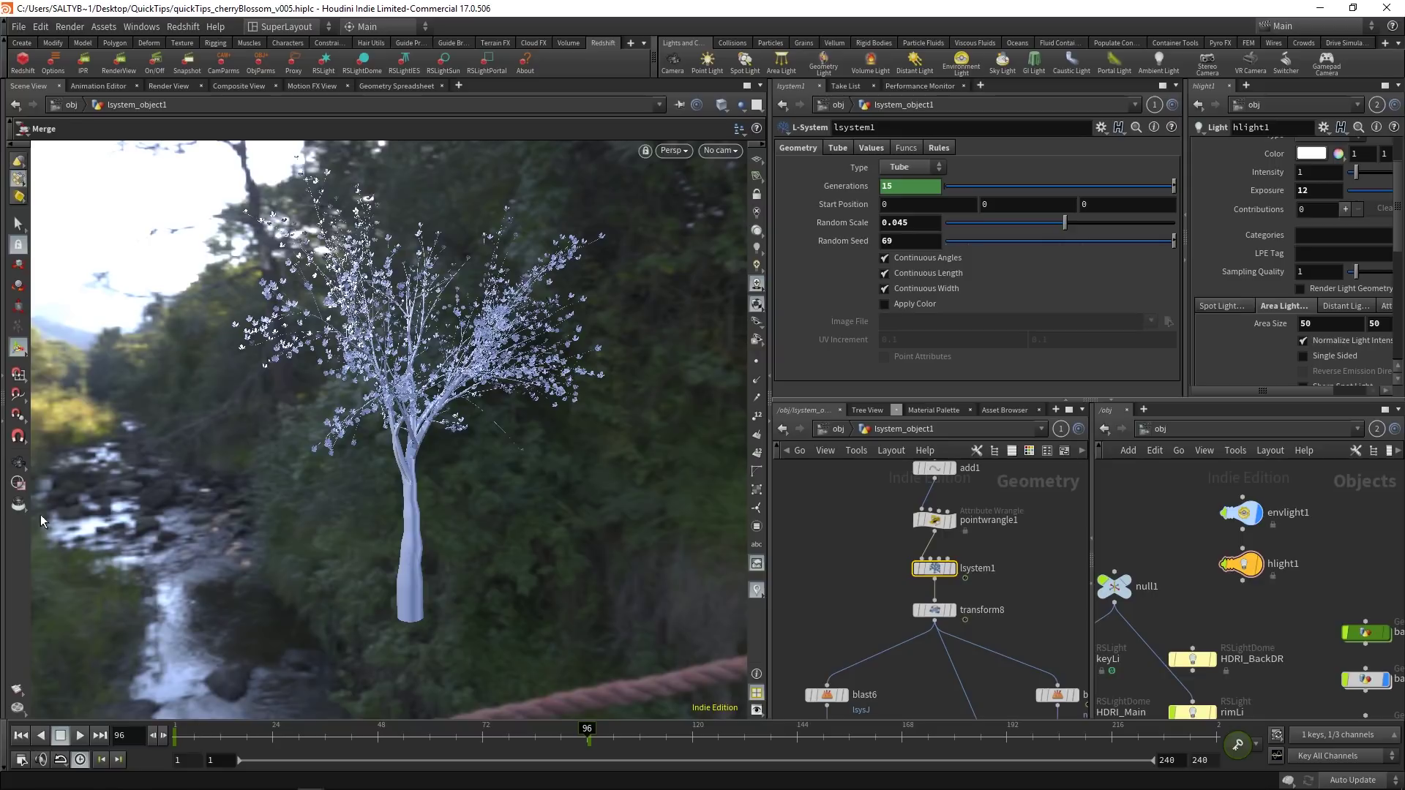
# Uncheck Continuous Width on lsystem1 while scrubbing the timeline to check the trunk's growth.
pyautogui.moveTo(183, 732); pyautogui.dragTo(314, 677)
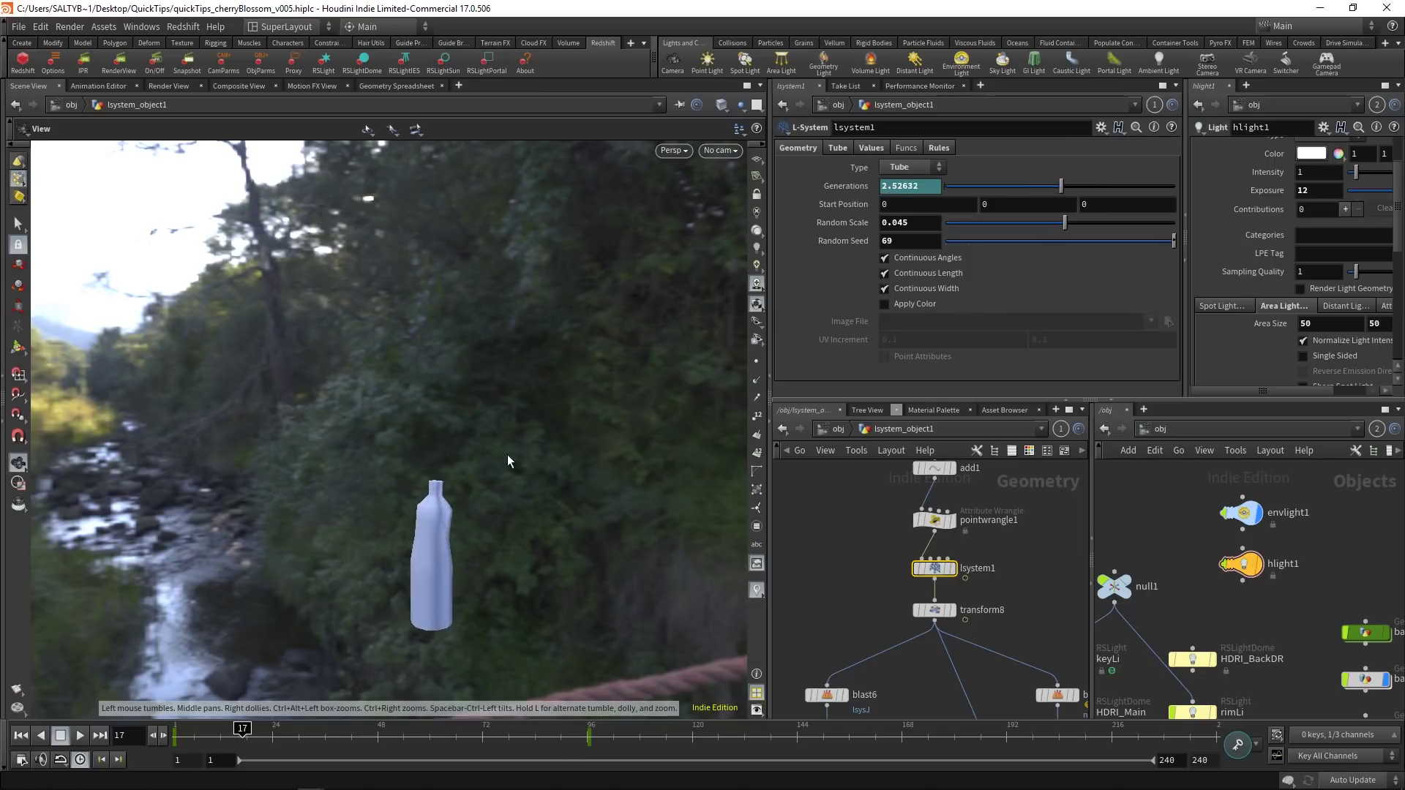
pyautogui.press('Return')
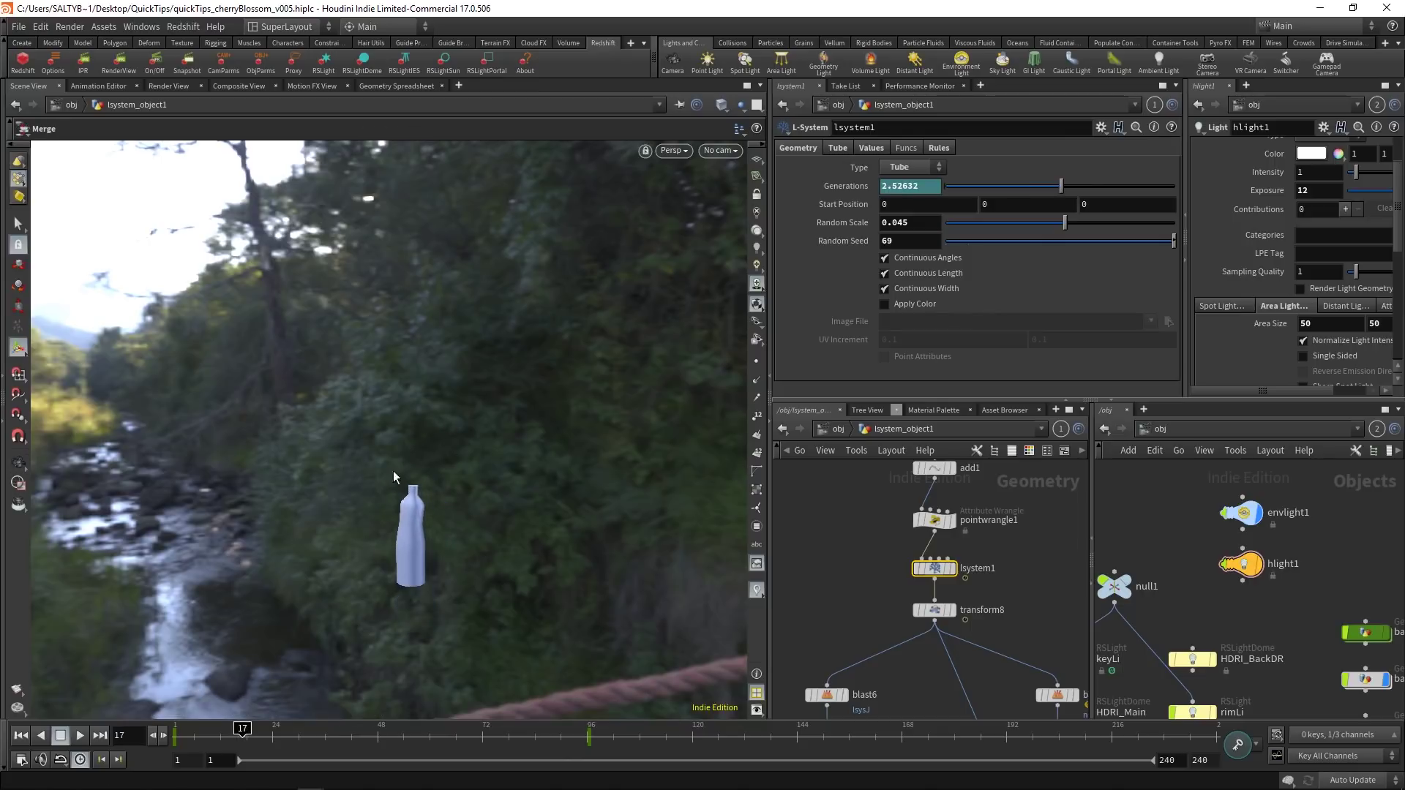
pyautogui.click(920, 288)
pyautogui.moveTo(192, 730); pyautogui.dragTo(540, 655)
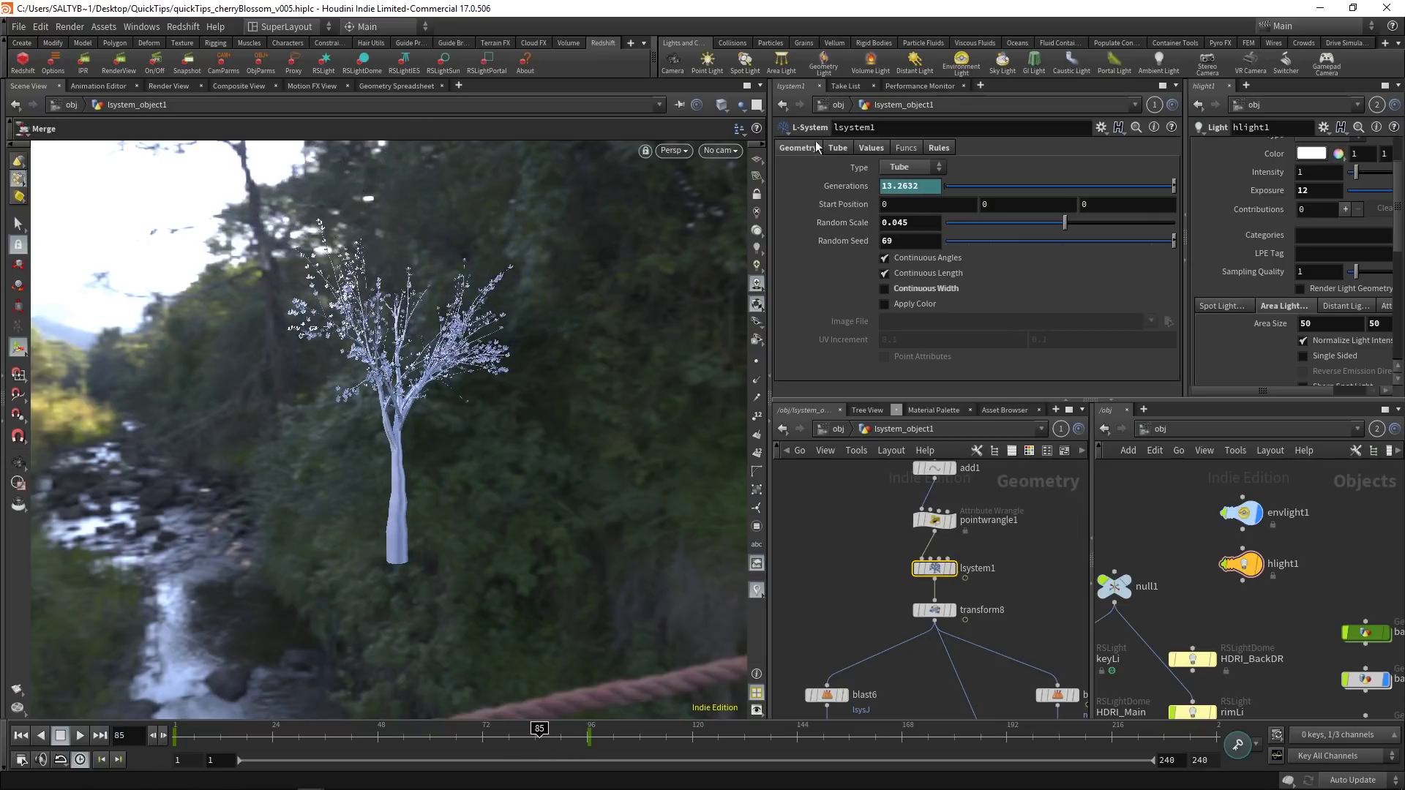
# On the Tube tab, set Thickness to 0 and keyframe it on frame 1.
pyautogui.click(838, 148)
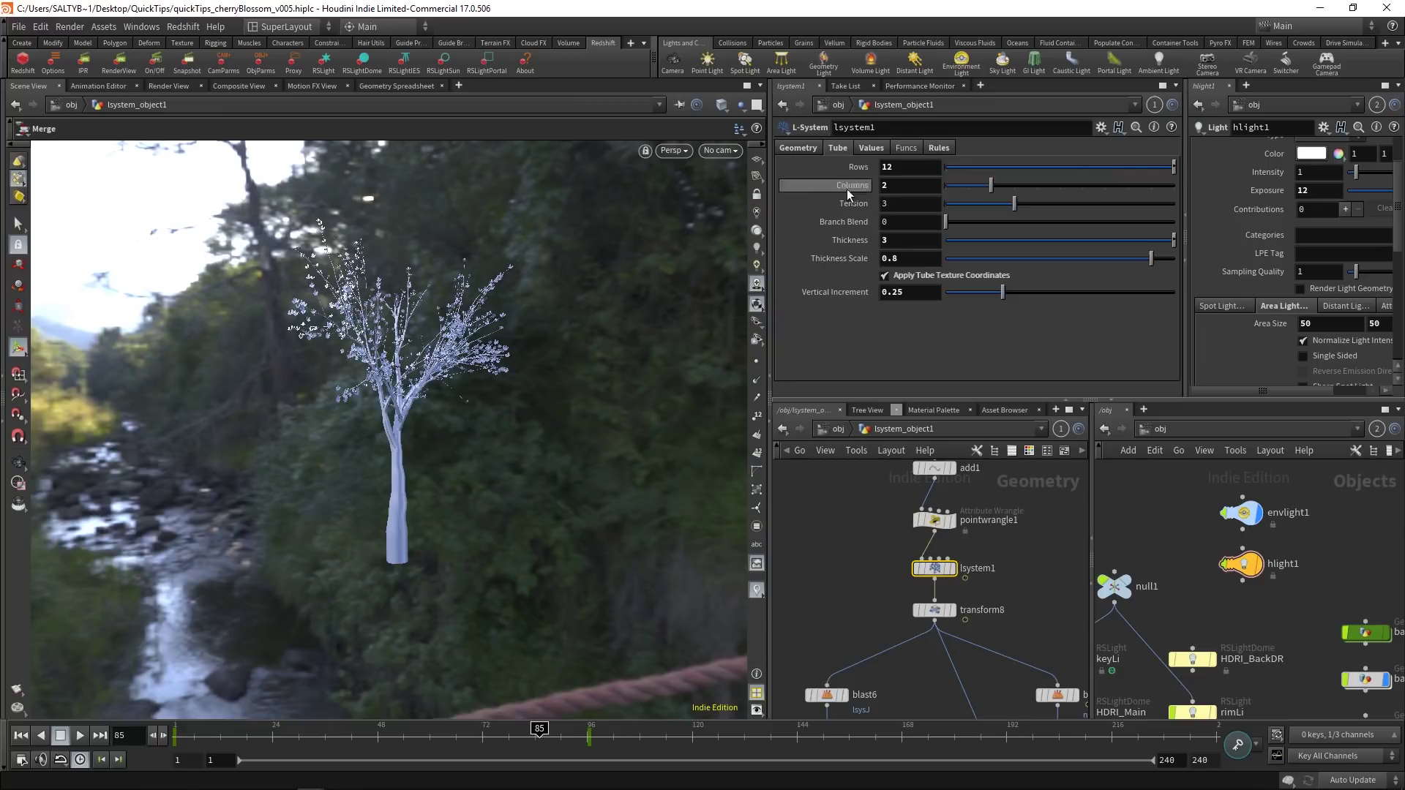
pyautogui.click(183, 735)
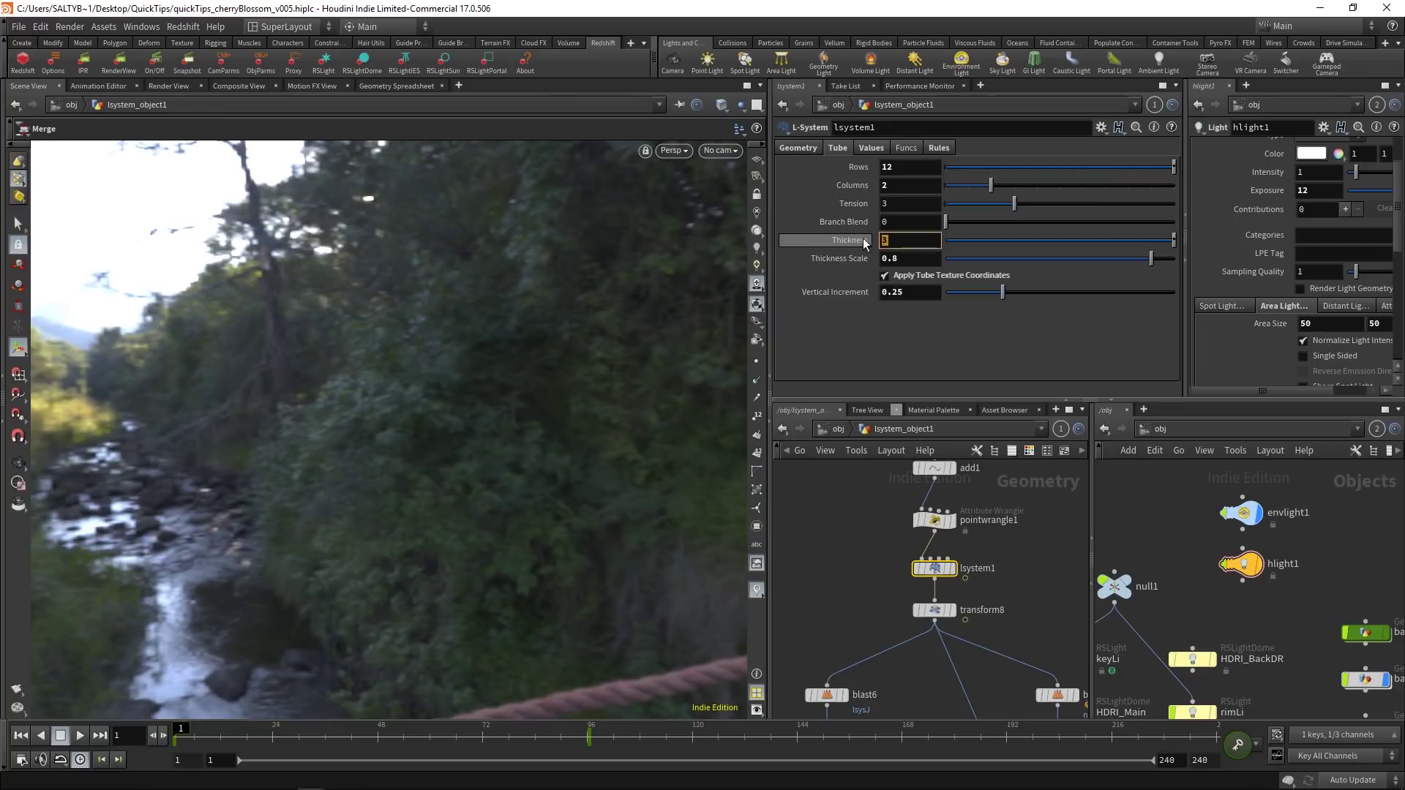
pyautogui.write('0')
pyautogui.press('Return')
pyautogui.keyDown('alt'); pyautogui.click(859, 240); pyautogui.keyUp('alt')
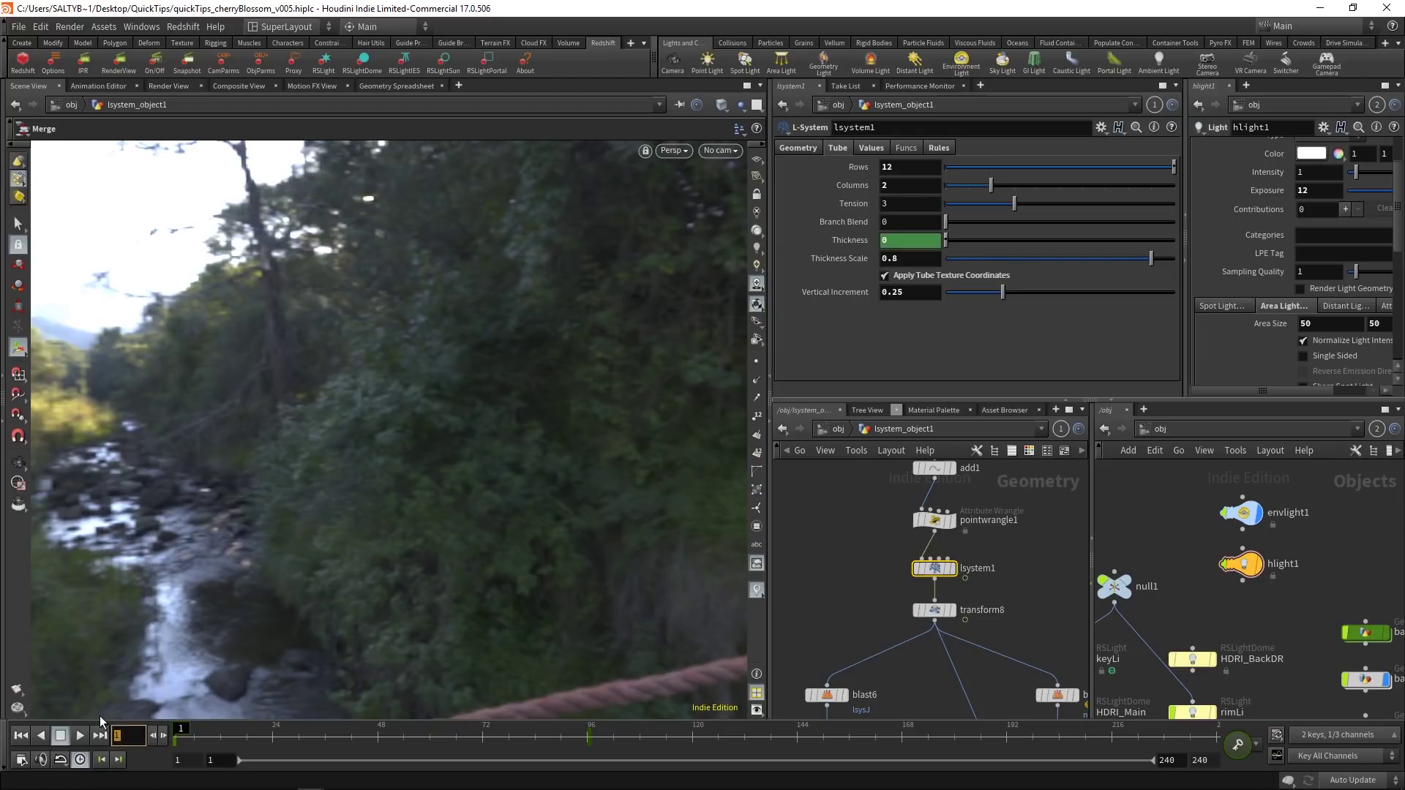
# At frame 96, raise Thickness to 3 and keyframe it.
pyautogui.write('96')
pyautogui.press('Return')
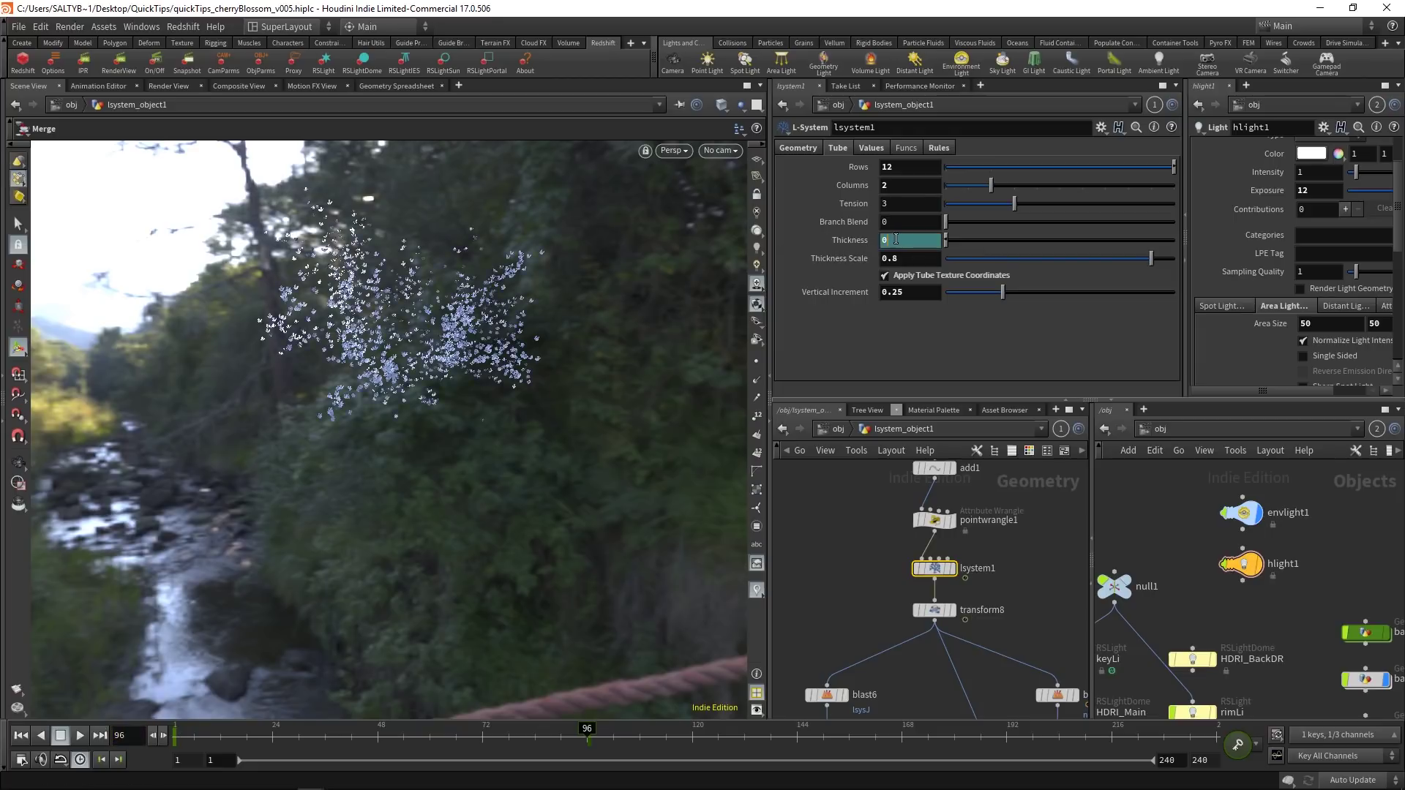
pyautogui.moveTo(855, 234); pyautogui.dragTo(867, 215, button='middle')
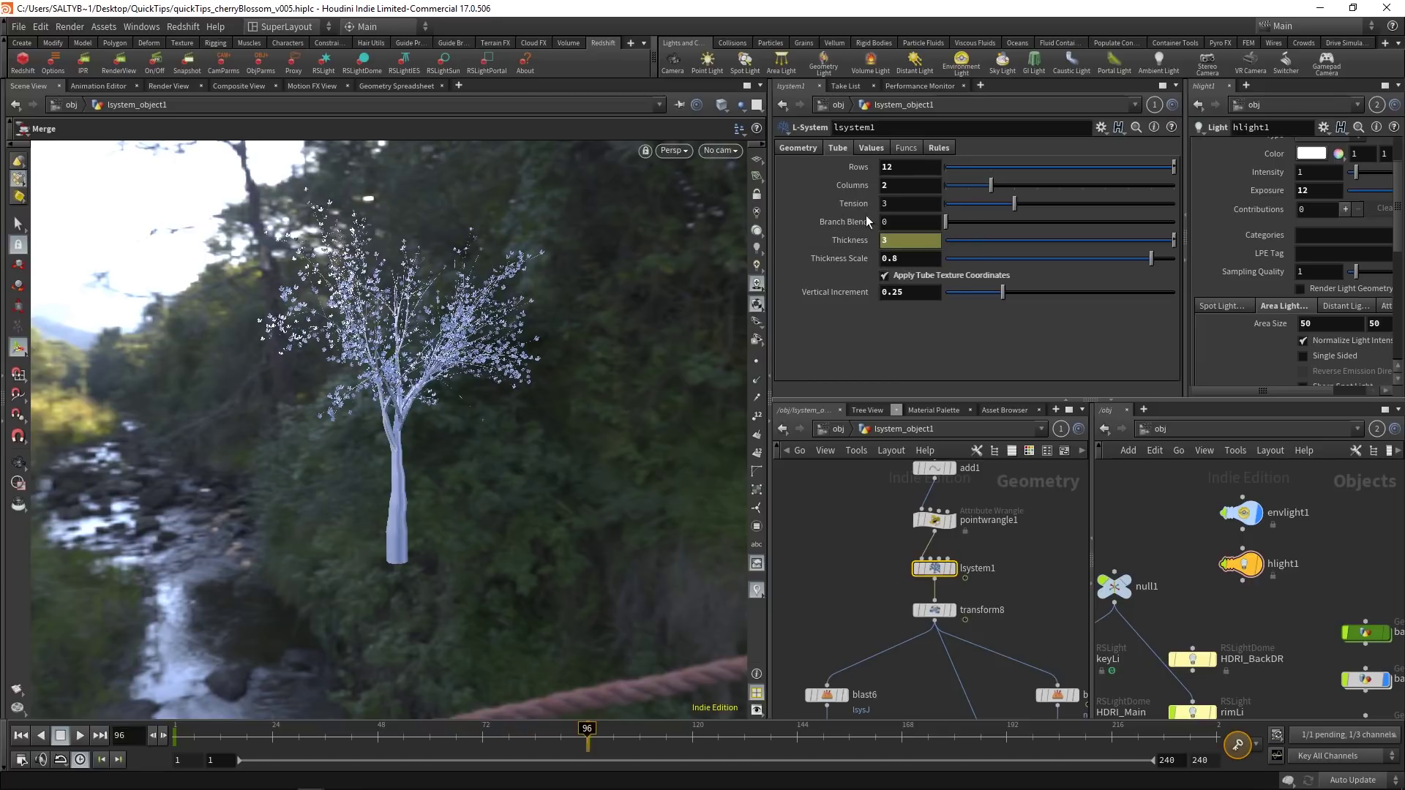
pyautogui.keyDown('alt'); pyautogui.click(853, 240); pyautogui.keyUp('alt')
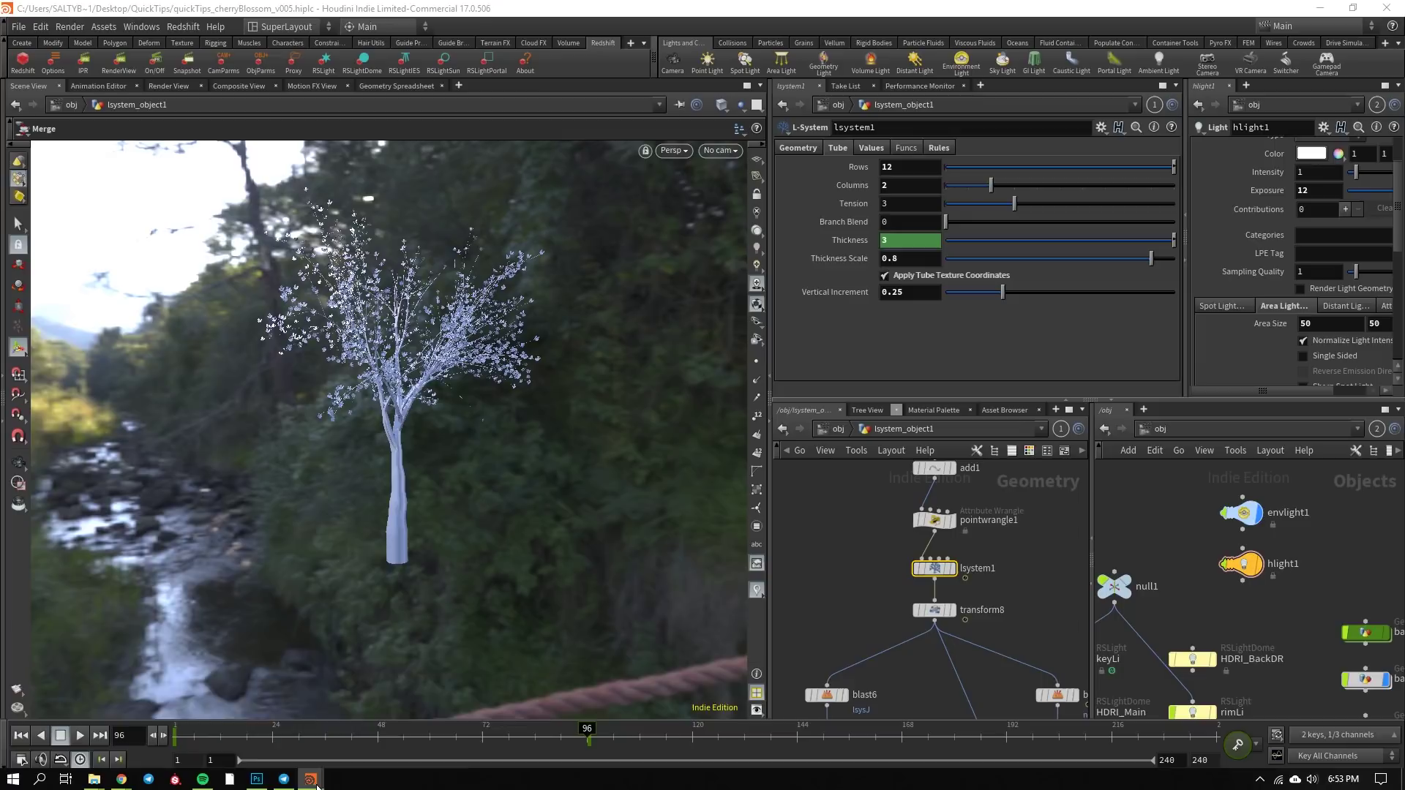
# In the Animation Editor, frame the Thickness keys and drag the first key's out-tangent up steeply.
pyautogui.hotkey('alt', 'shift', 'e')
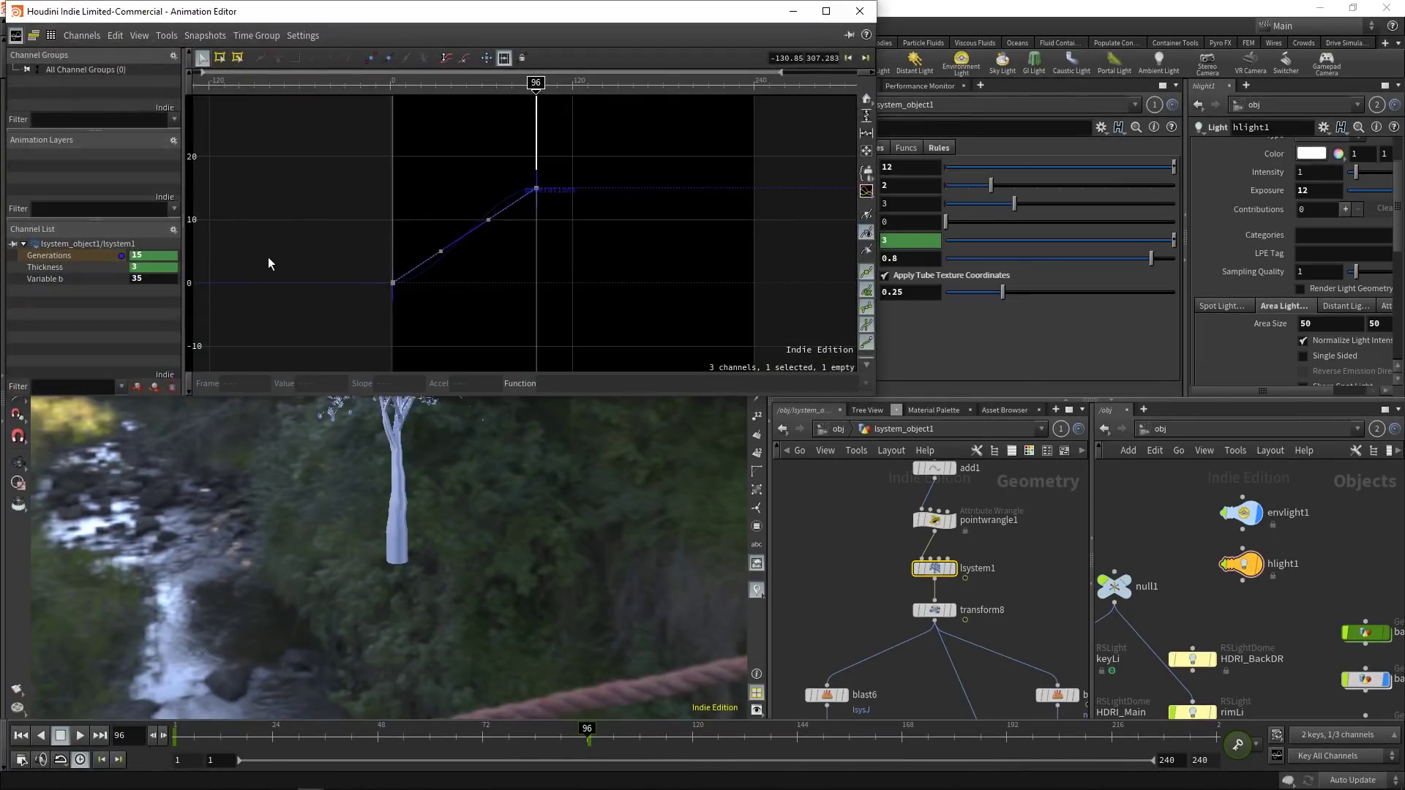
pyautogui.click(52, 267)
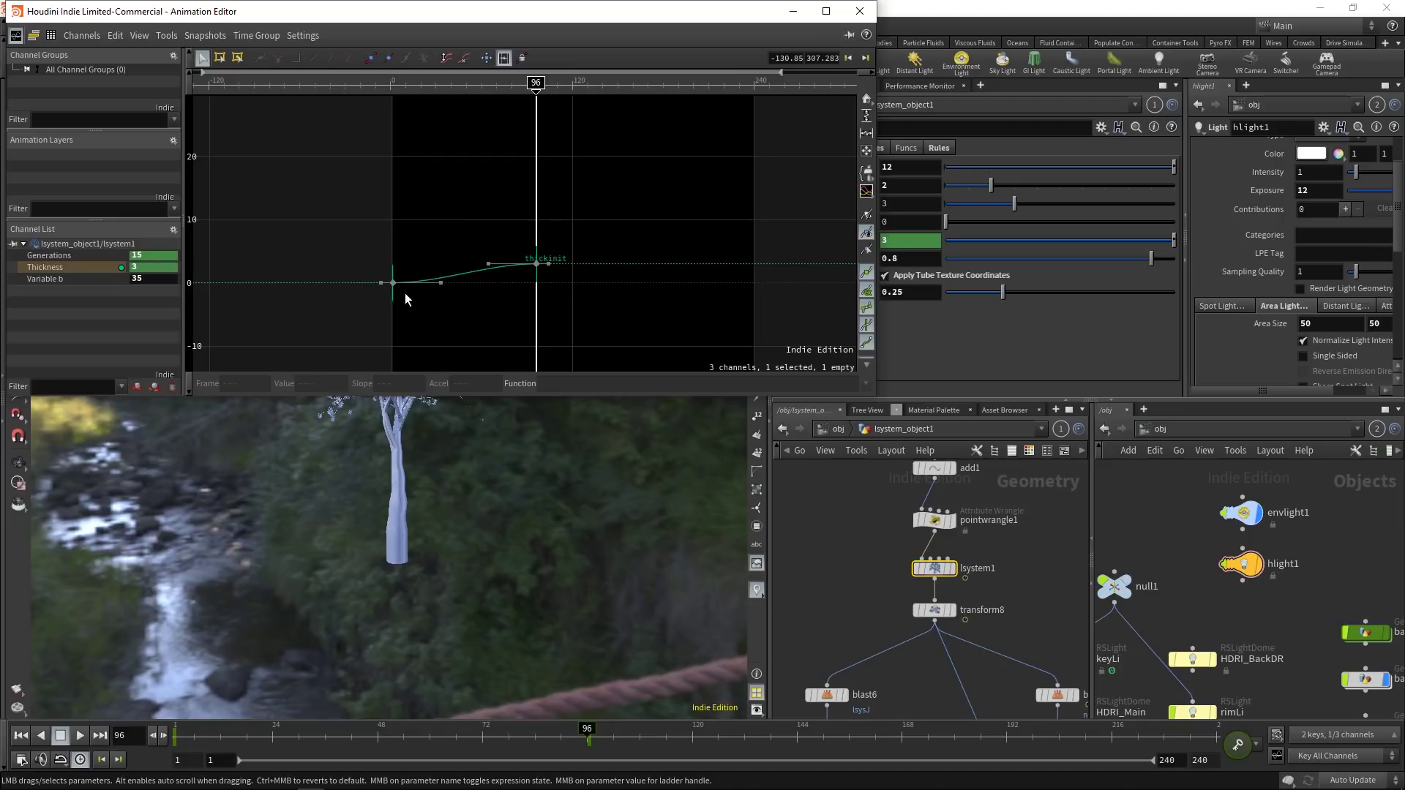
pyautogui.moveTo(316, 204); pyautogui.dragTo(610, 327)
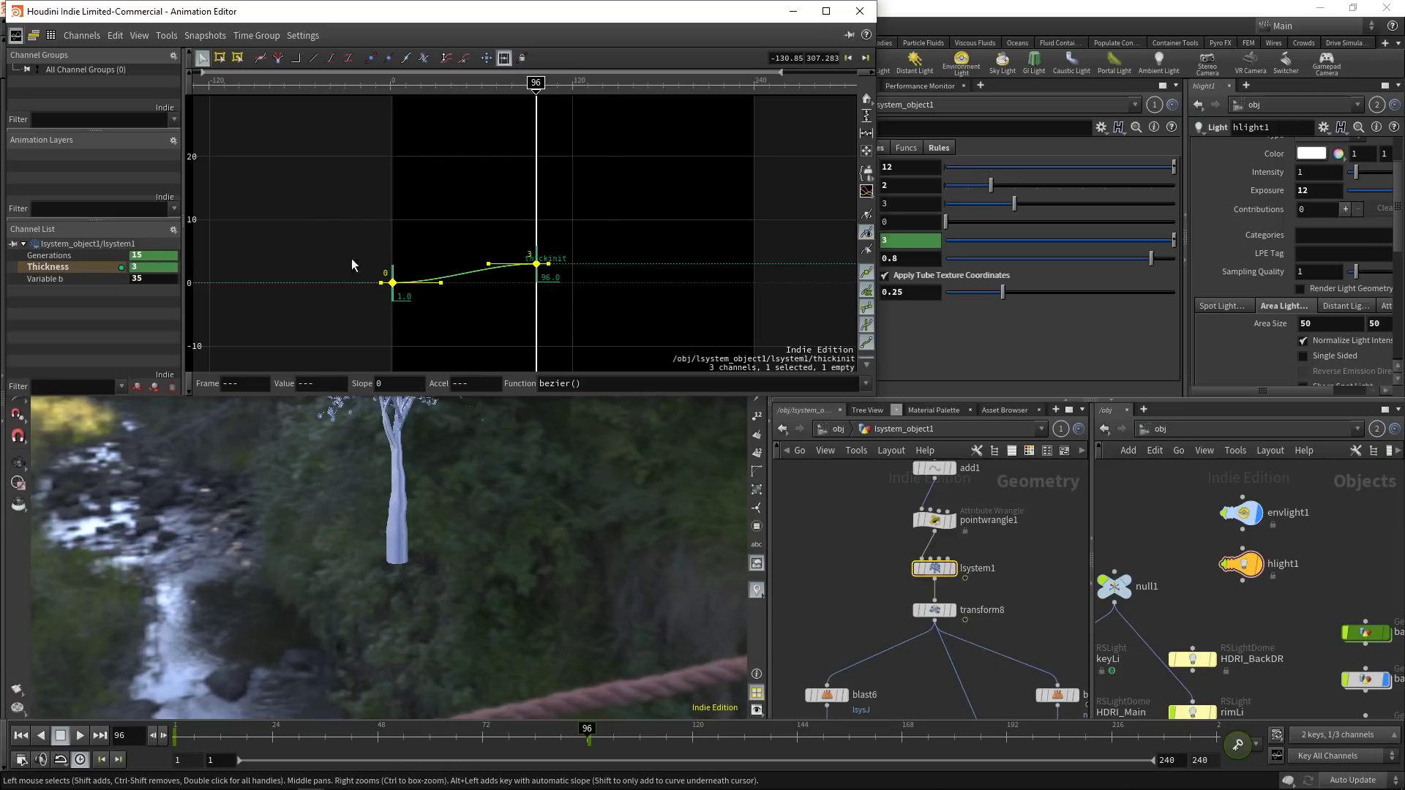
pyautogui.press('f')
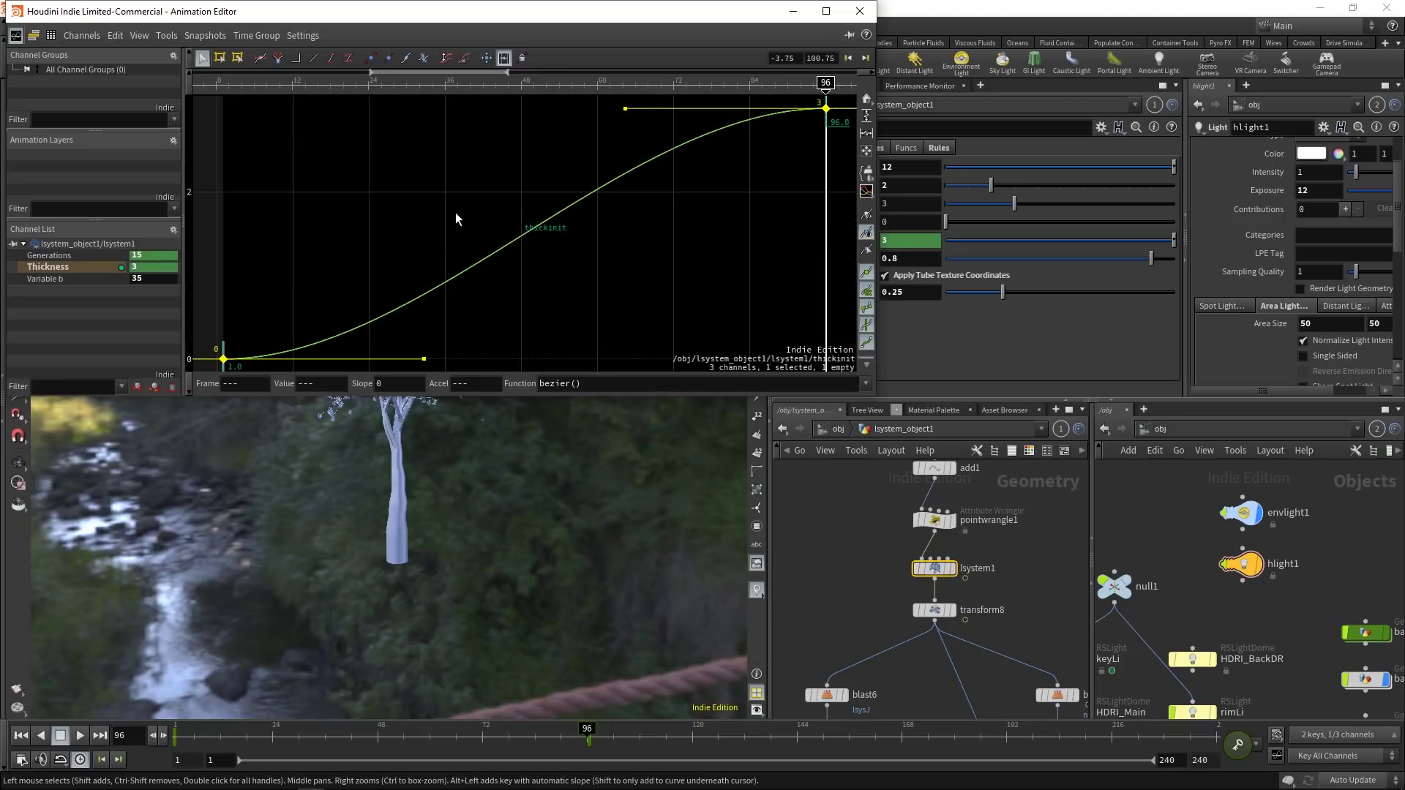
pyautogui.moveTo(454, 211); pyautogui.dragTo(342, 148, button='right')
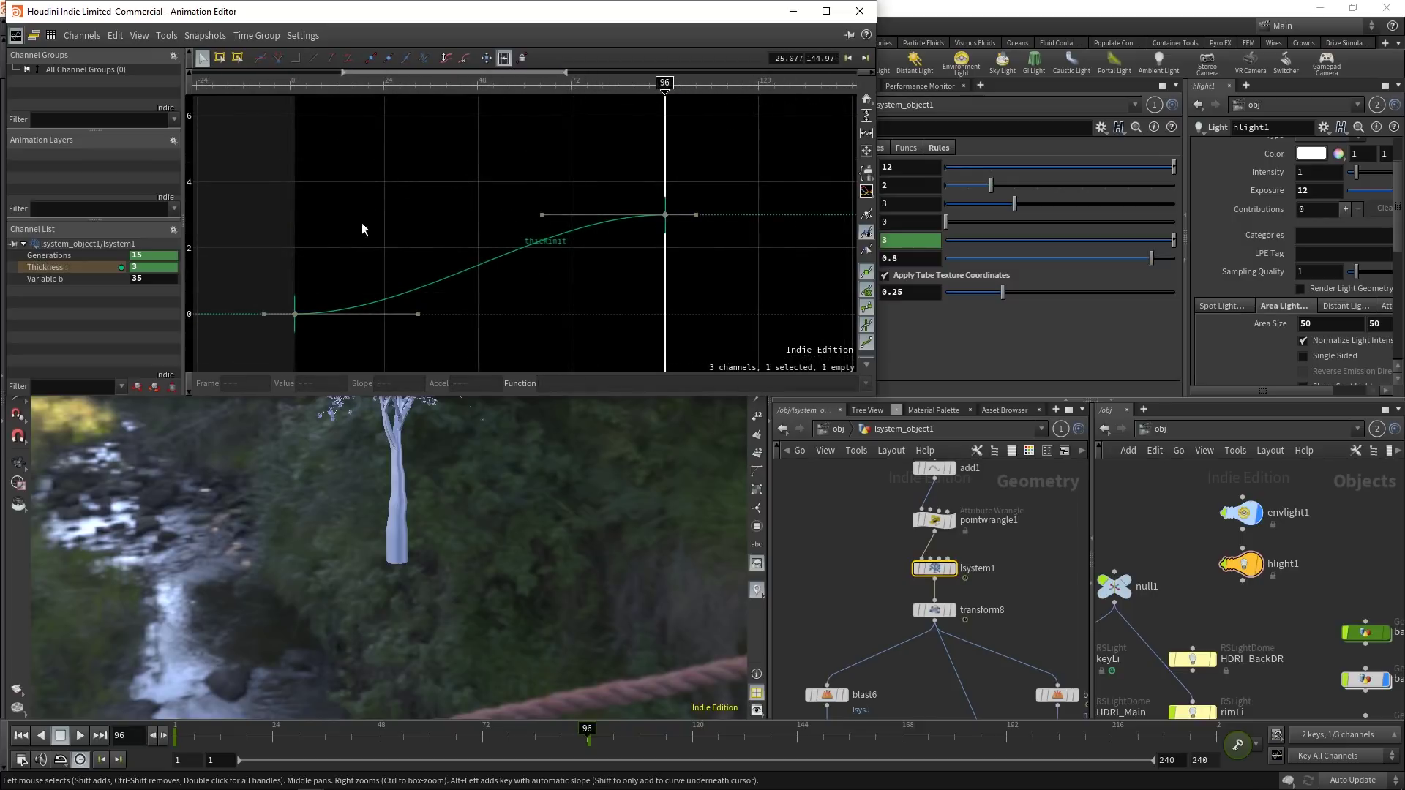
pyautogui.moveTo(392, 214); pyautogui.dragTo(263, 353)
pyautogui.moveTo(418, 314); pyautogui.dragTo(461, 235)
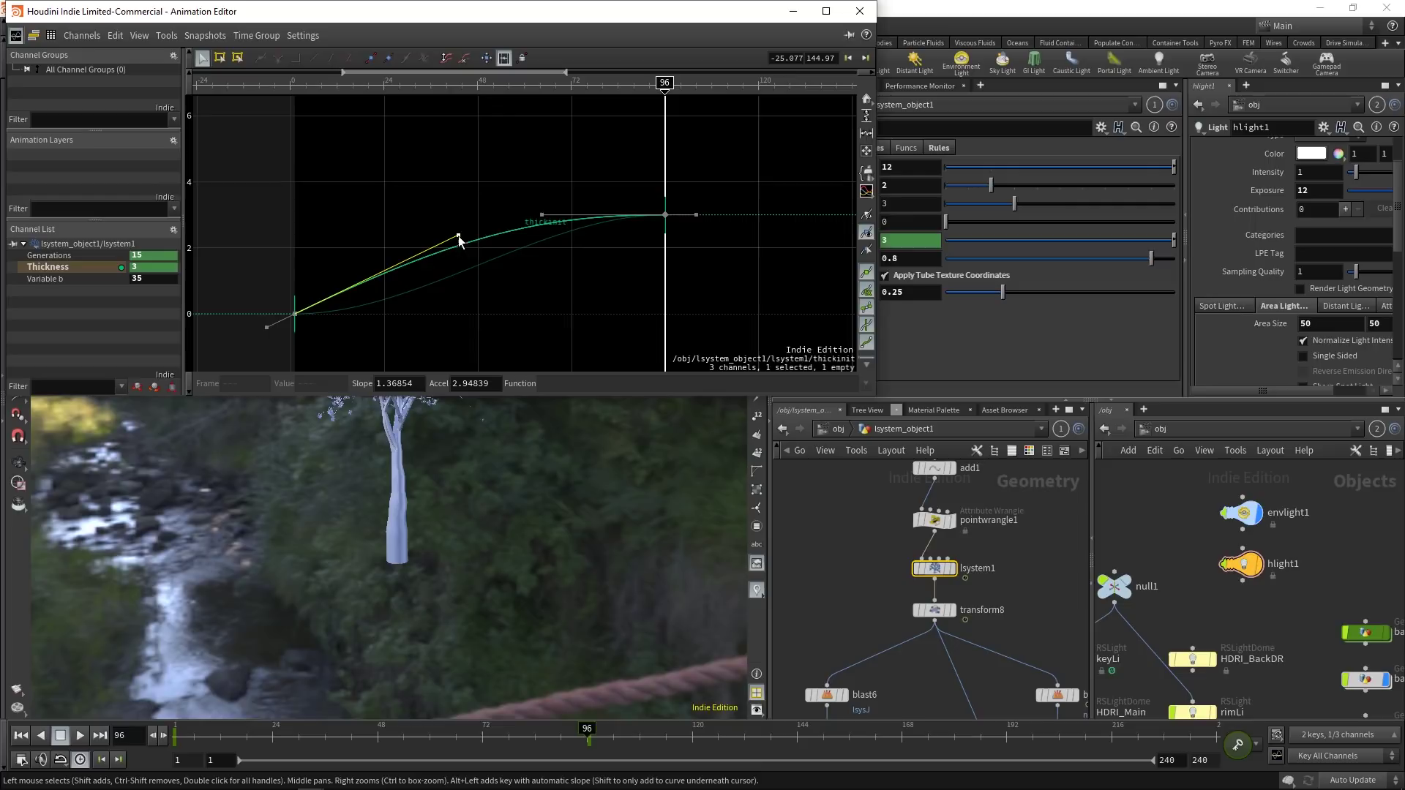
pyautogui.click(534, 216)
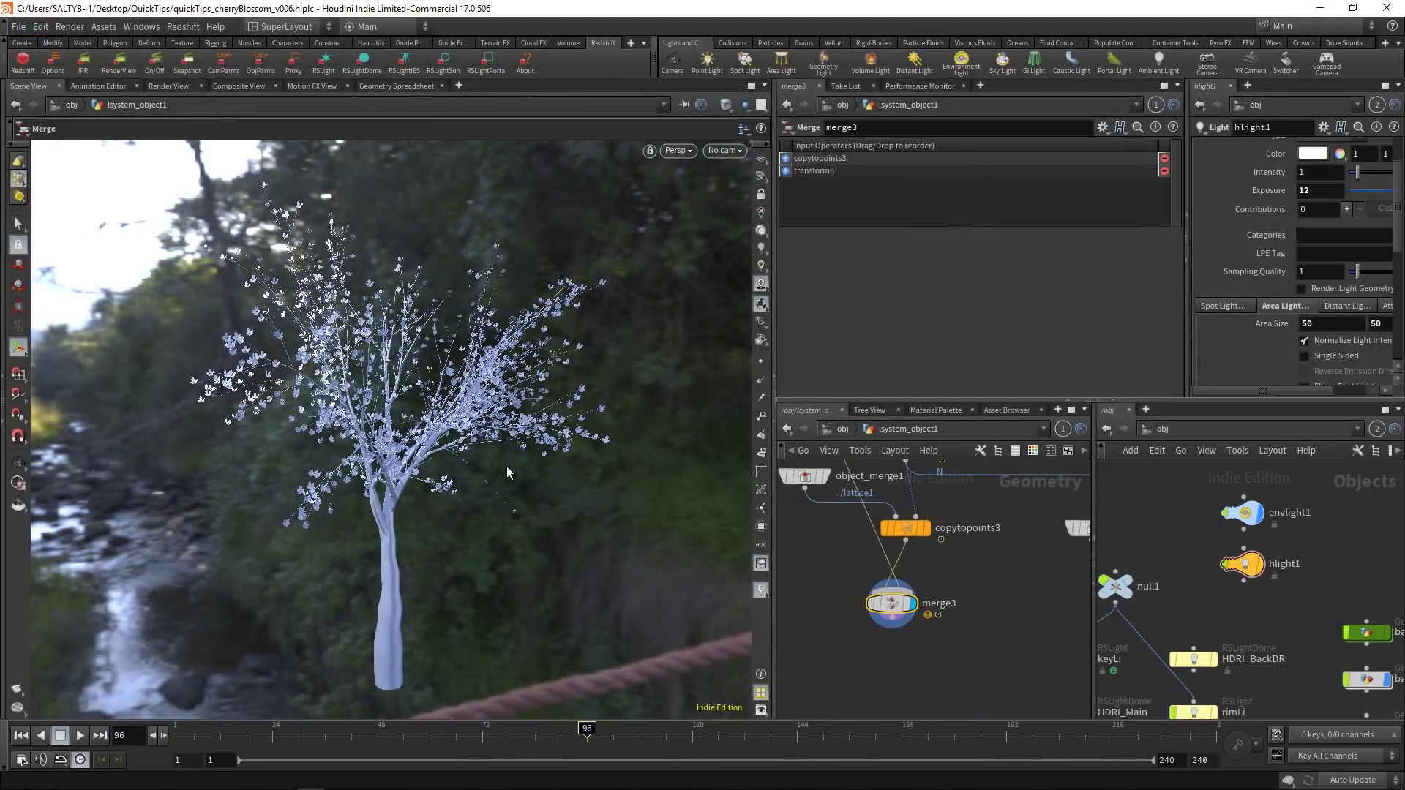
# Add a second line, f@pscale = 3;, to pointwrangle2's VEXpression.
pyautogui.moveTo(1052, 613); pyautogui.dragTo(917, 582, button='middle')
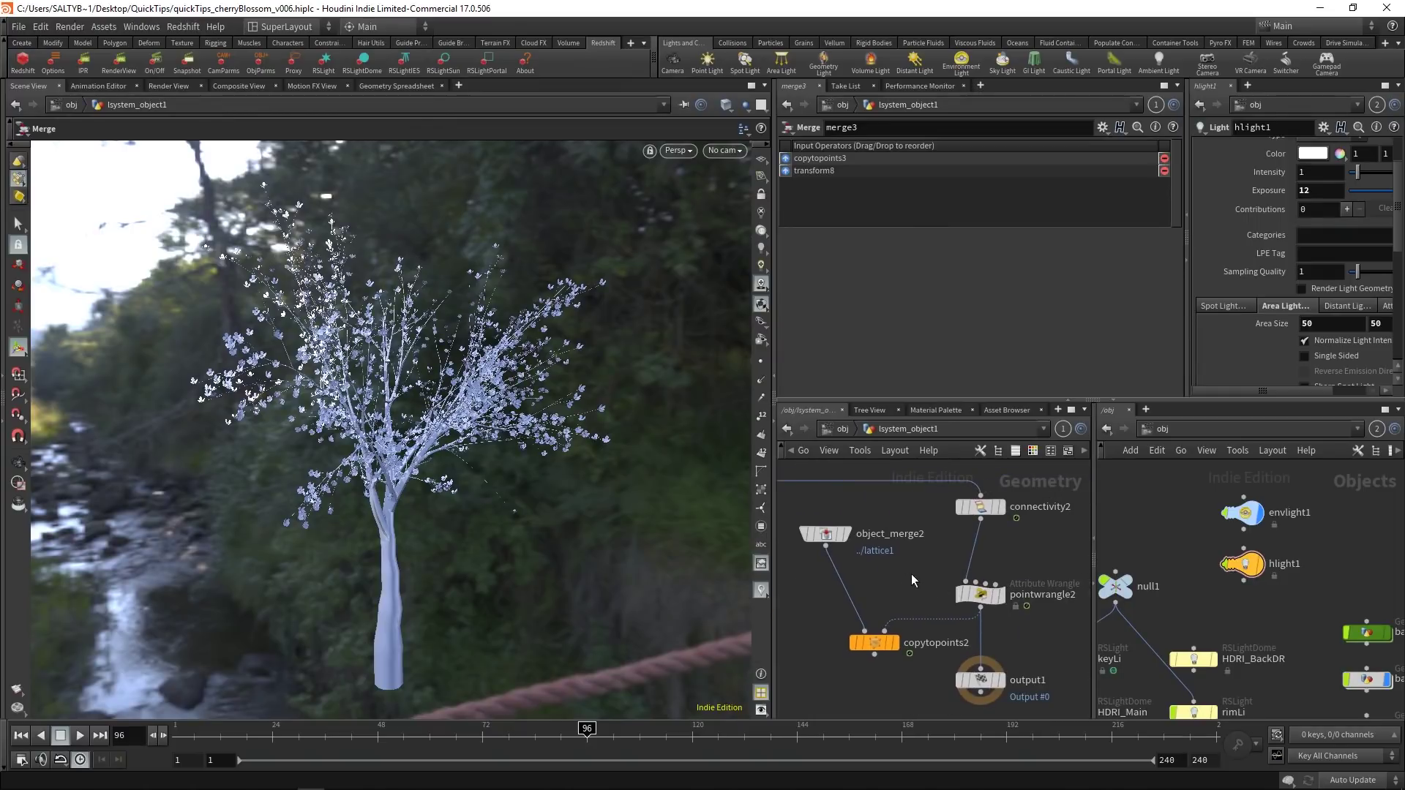
pyautogui.click(982, 594)
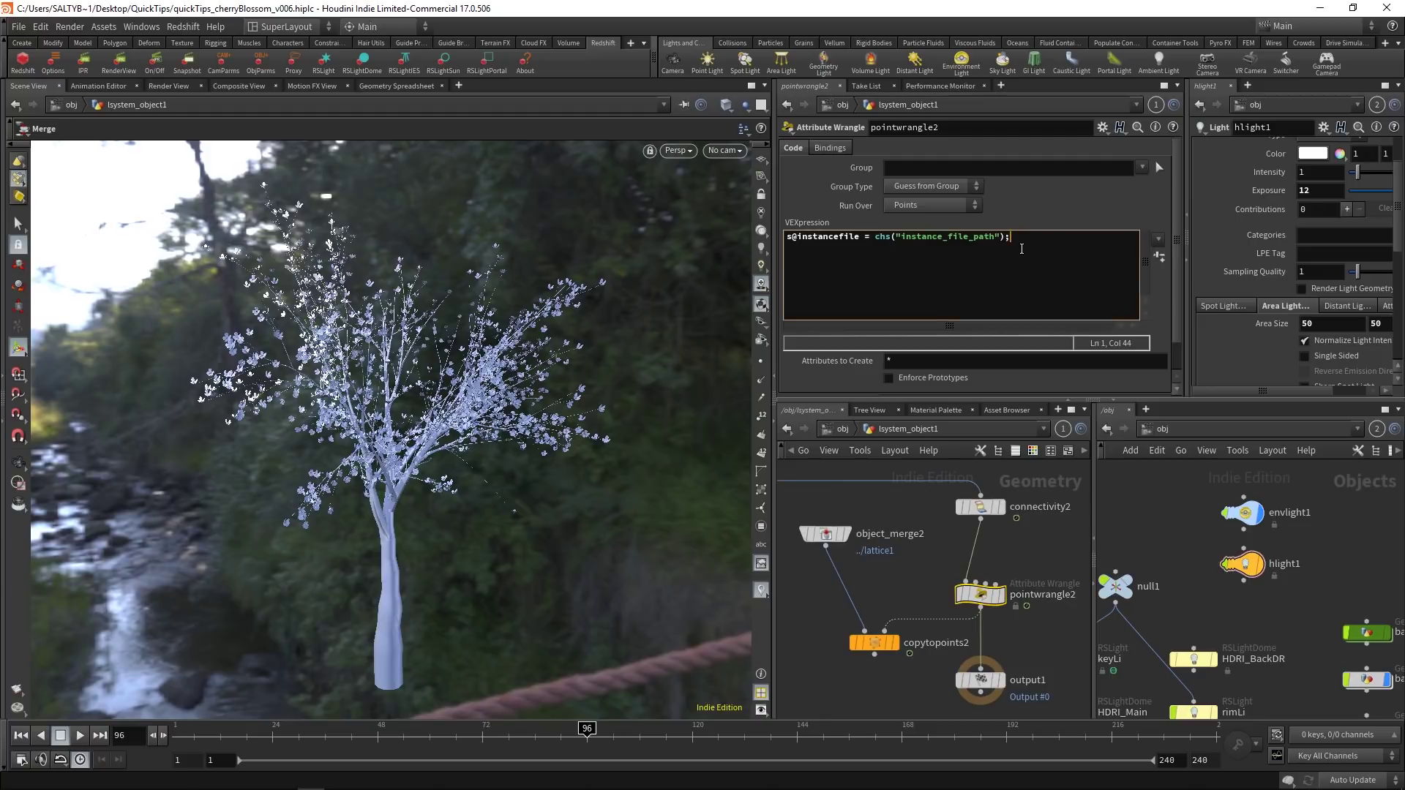
pyautogui.press('Return')
pyautogui.write('f@pscale = 3;')
# Set the display flag on copytopoints2 to show the blossoms.
pyautogui.click(907, 593)
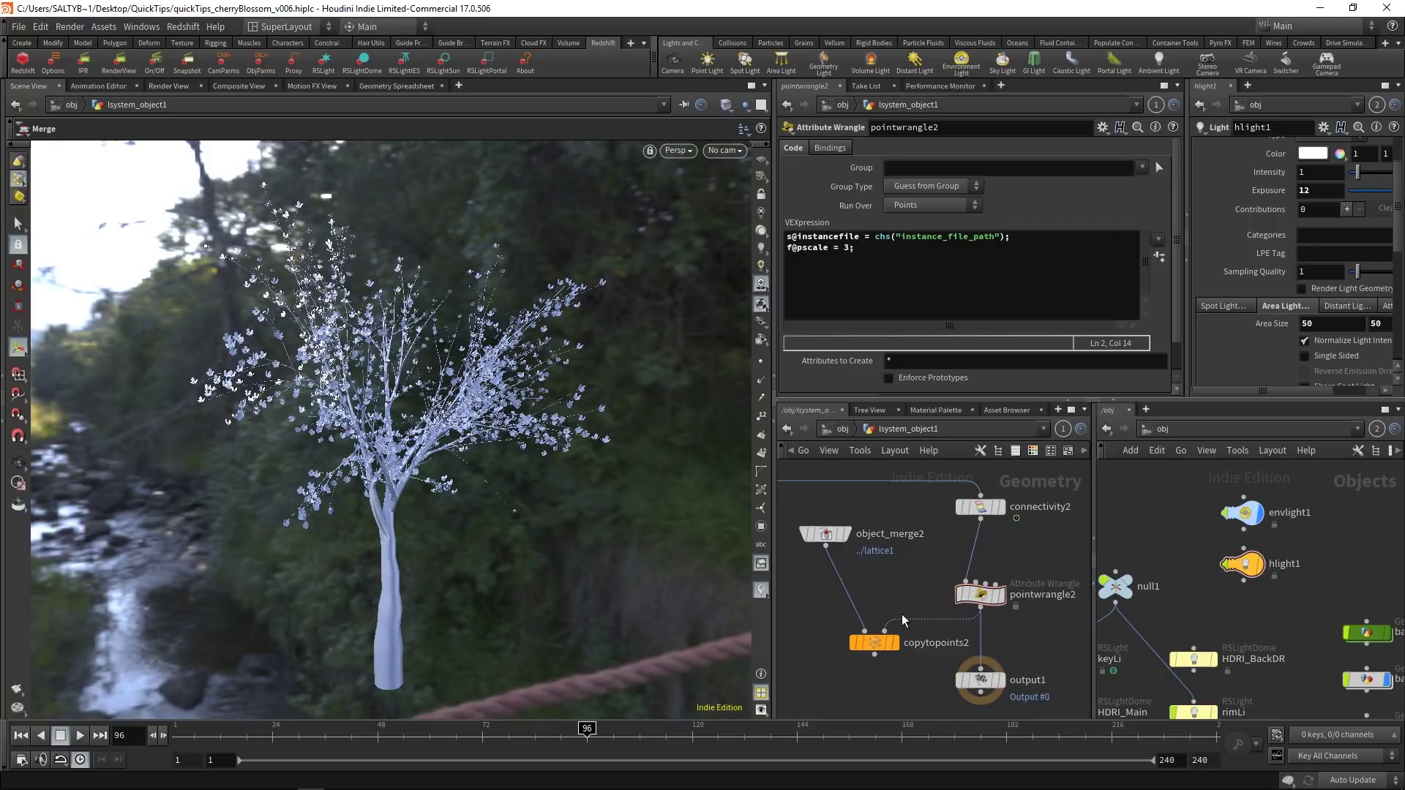
pyautogui.moveTo(899, 647)
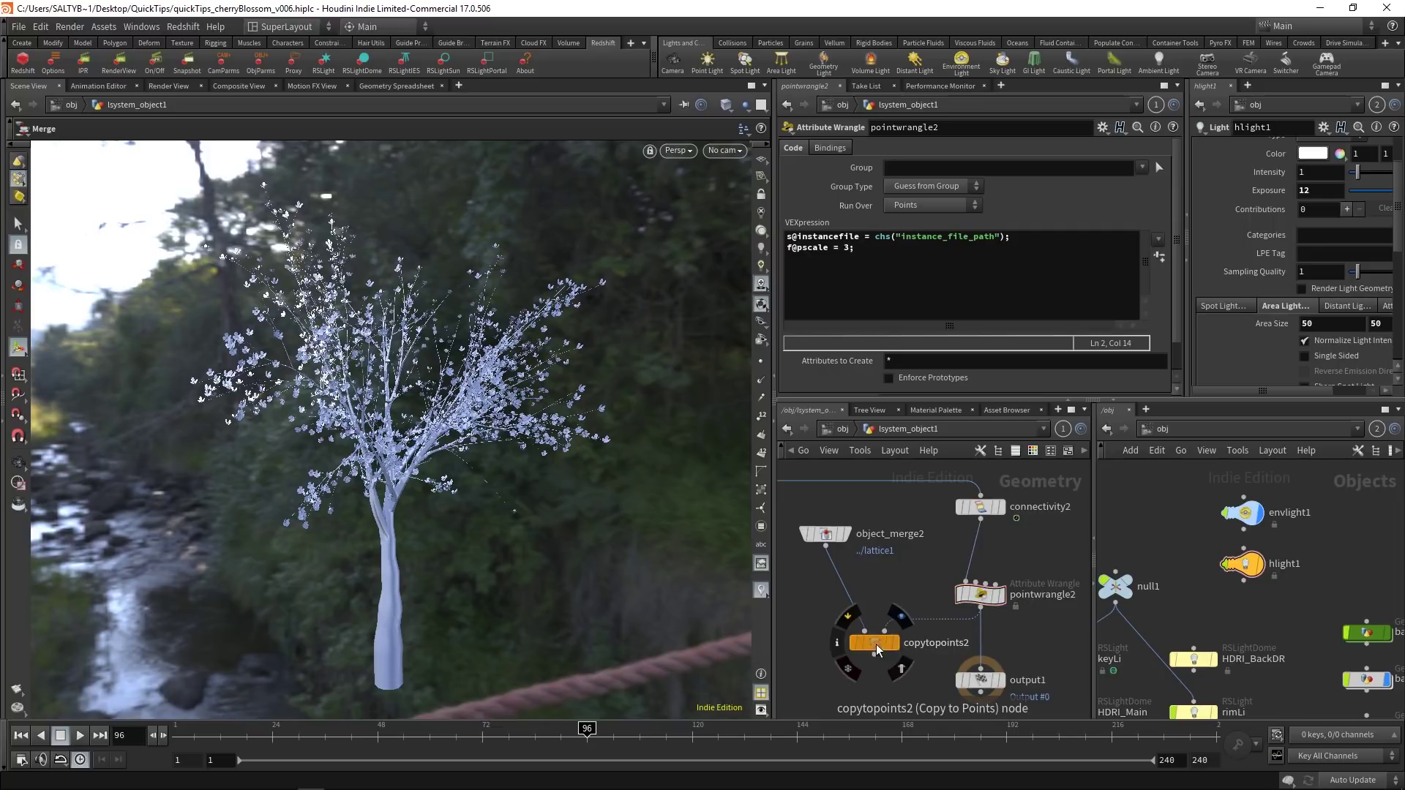
pyautogui.click(899, 647)
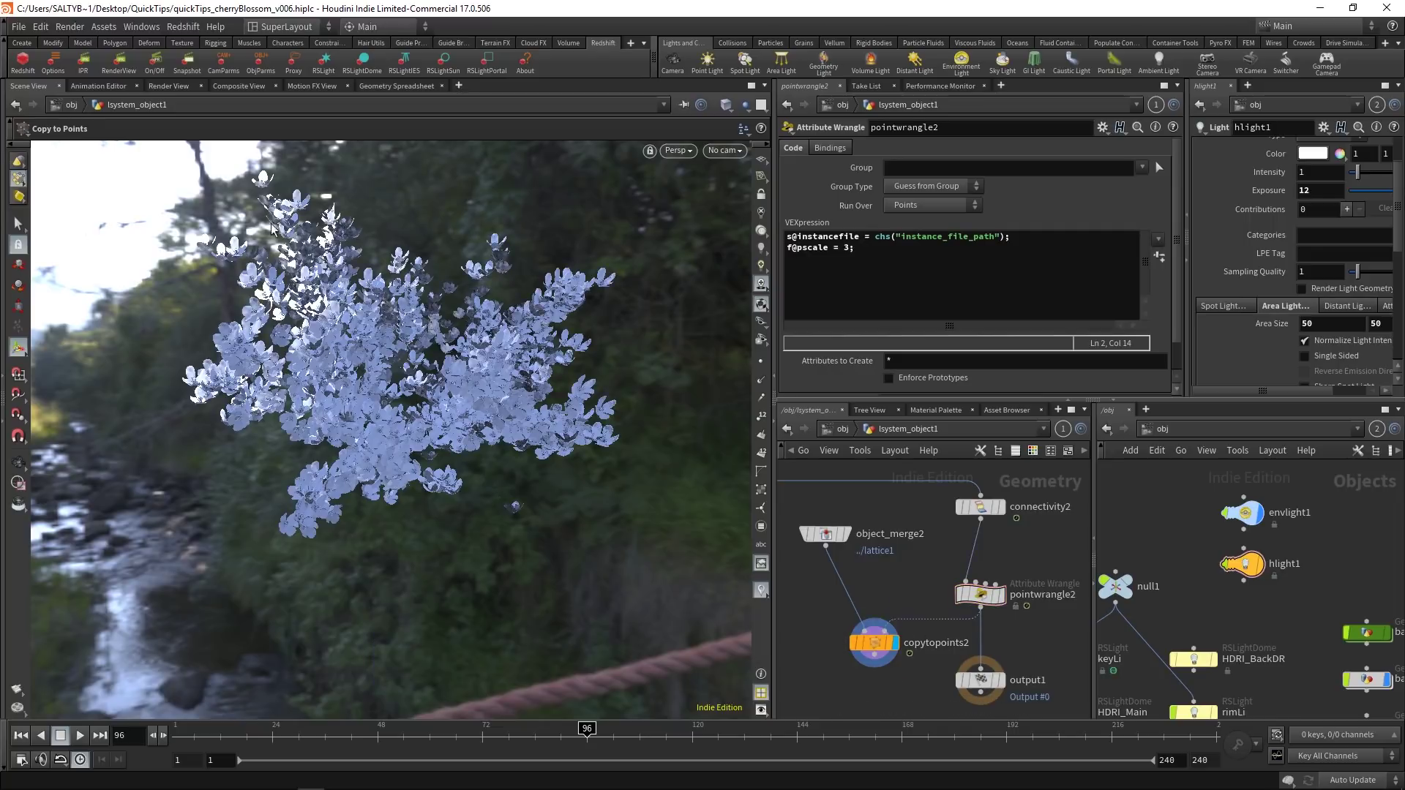
# Insert rand() before the 3 on the pscale line.
pyautogui.click(841, 259)
pyautogui.press('Left')
pyautogui.press('Left')
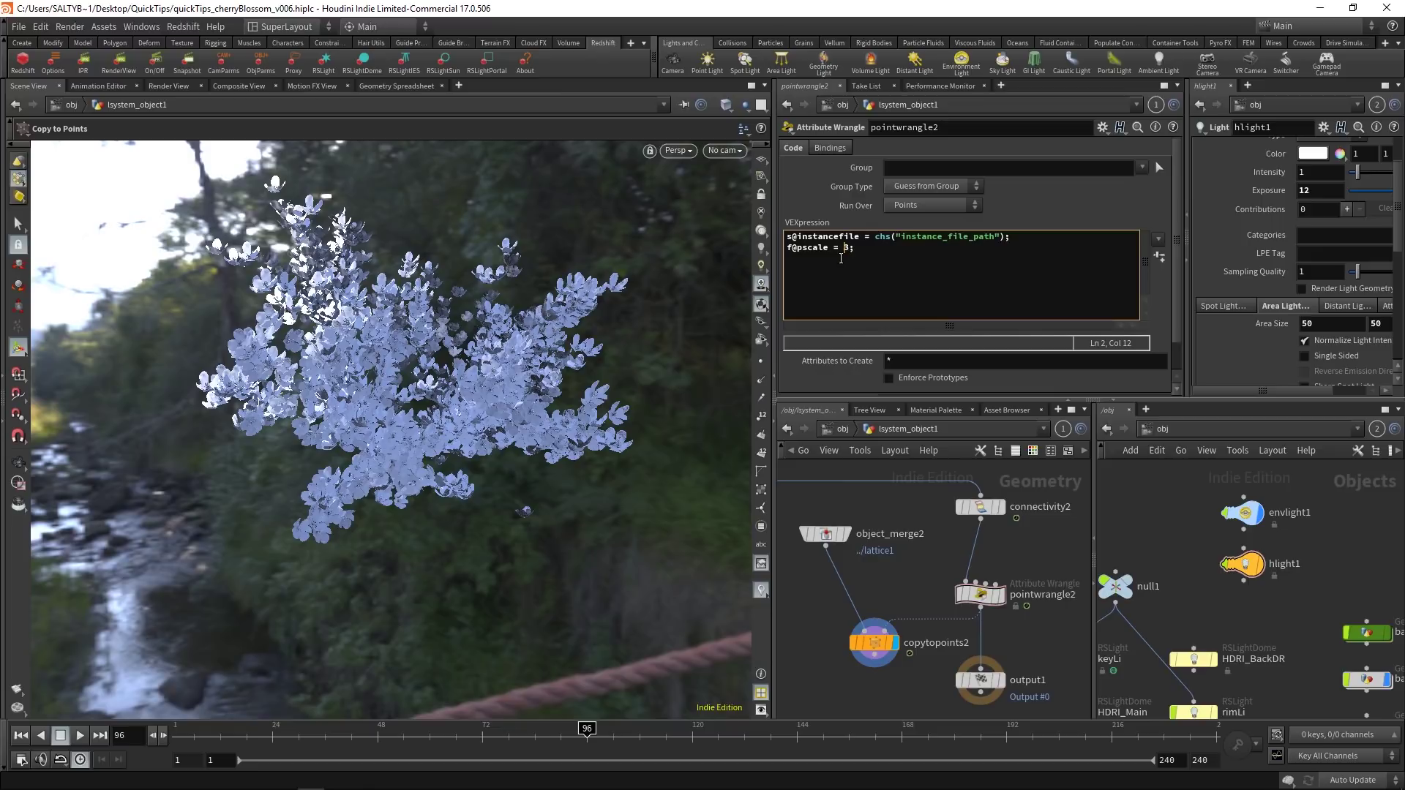
pyautogui.write('rand()')
pyautogui.press('Left')
pyautogui.click(981, 506)
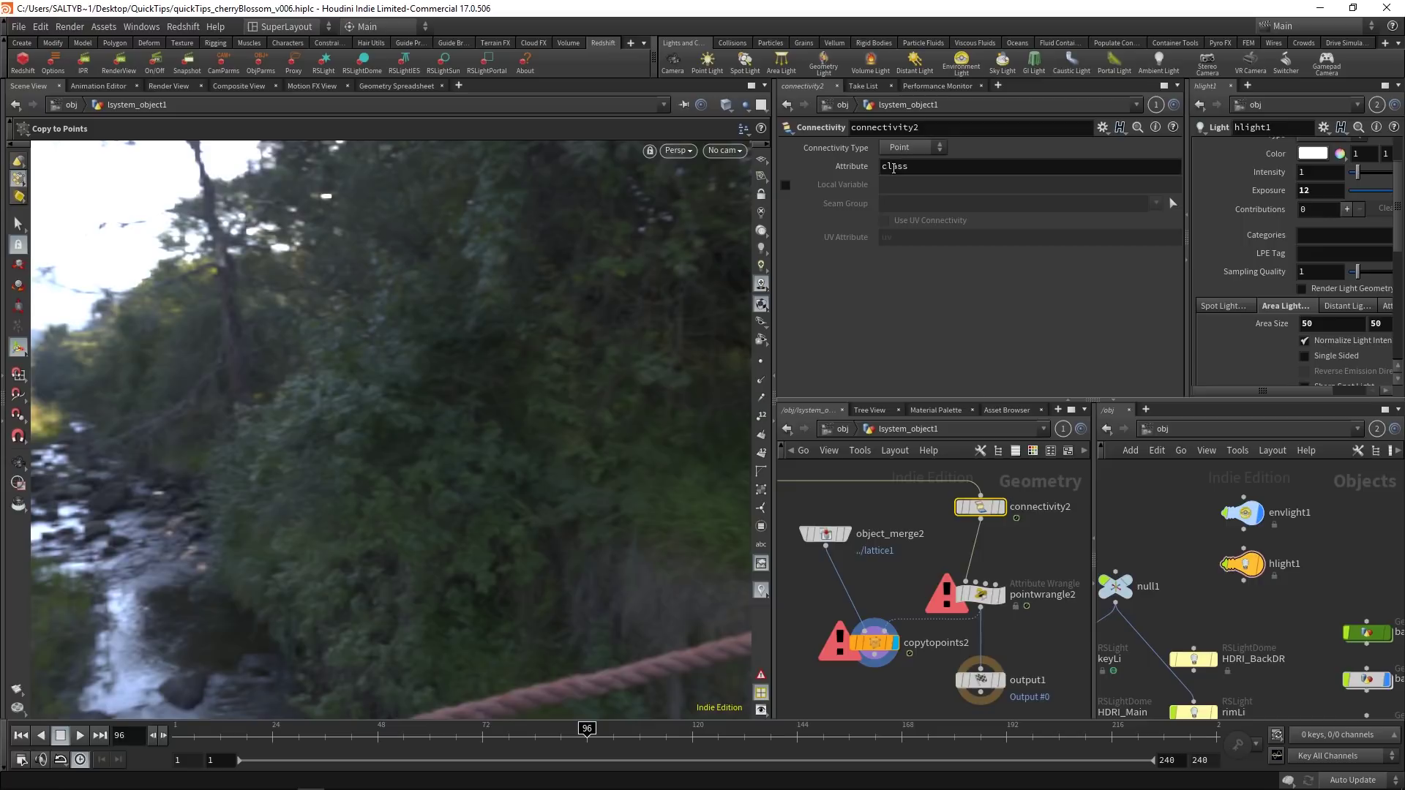
pyautogui.click(980, 594)
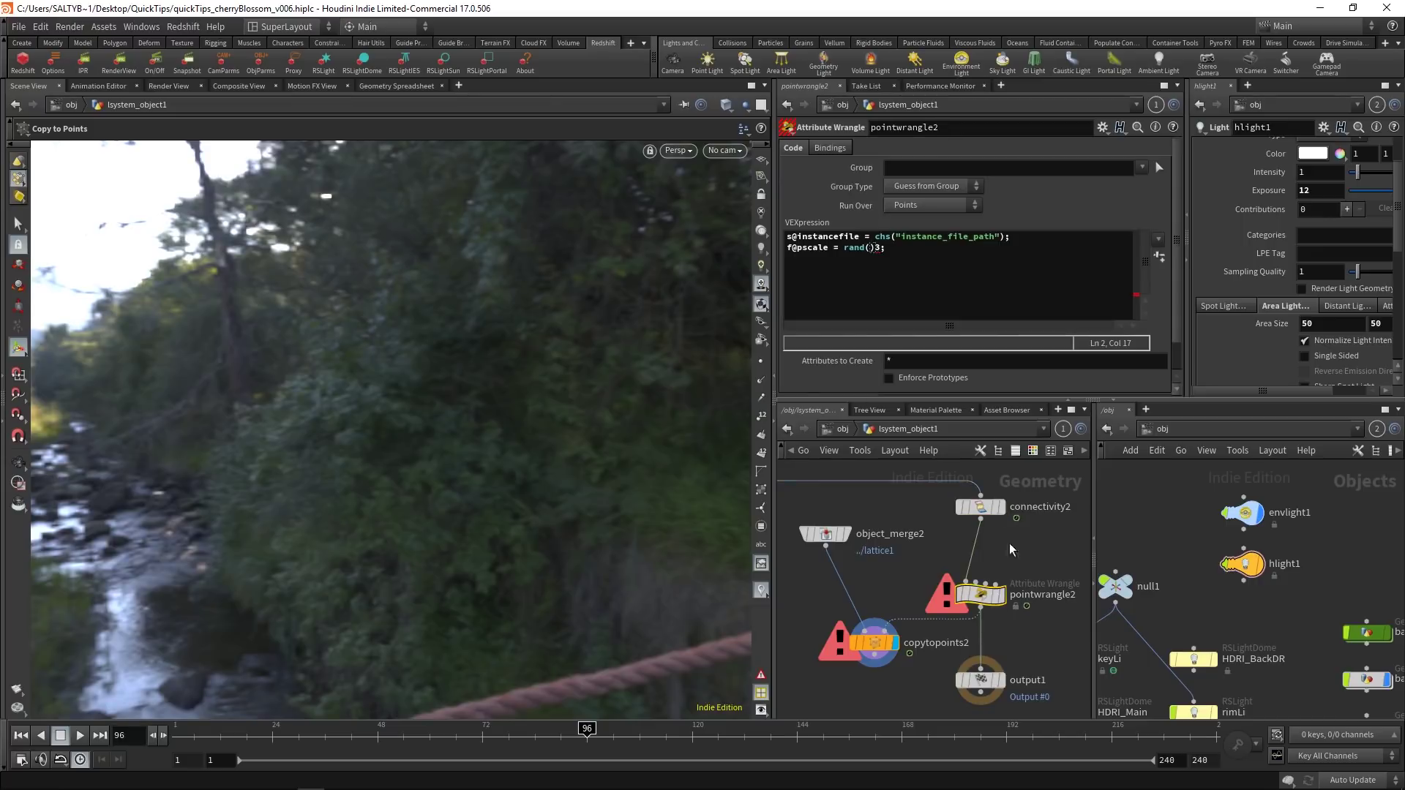
pyautogui.click(868, 248)
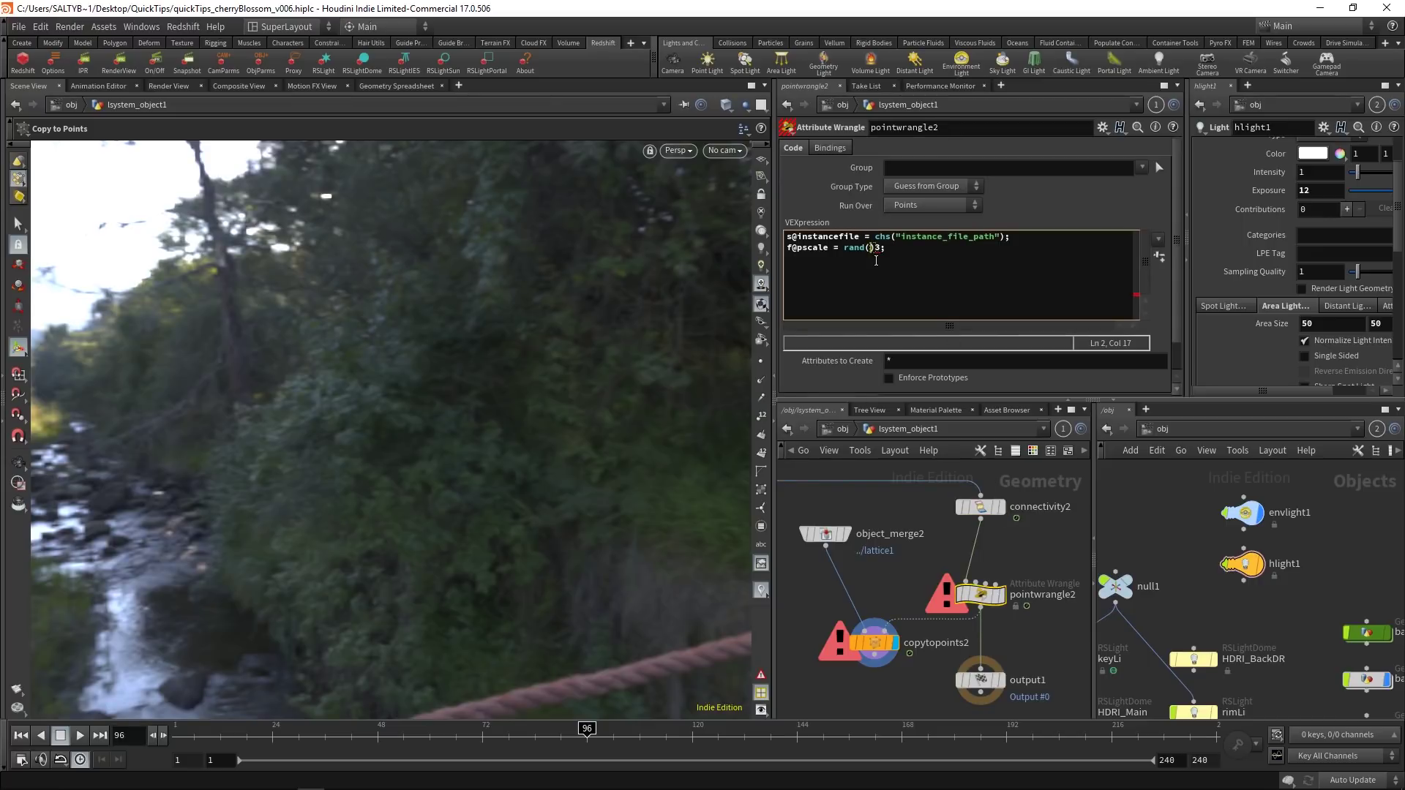
pyautogui.write('@class')
pyautogui.write('*')
# Display copytopoints2 and orbit the viewport to compare the randomly sized blossoms.
pyautogui.click(888, 640)
pyautogui.moveTo(889, 640); pyautogui.dragTo(873, 642, button='middle')
pyautogui.middleClick(873, 642)
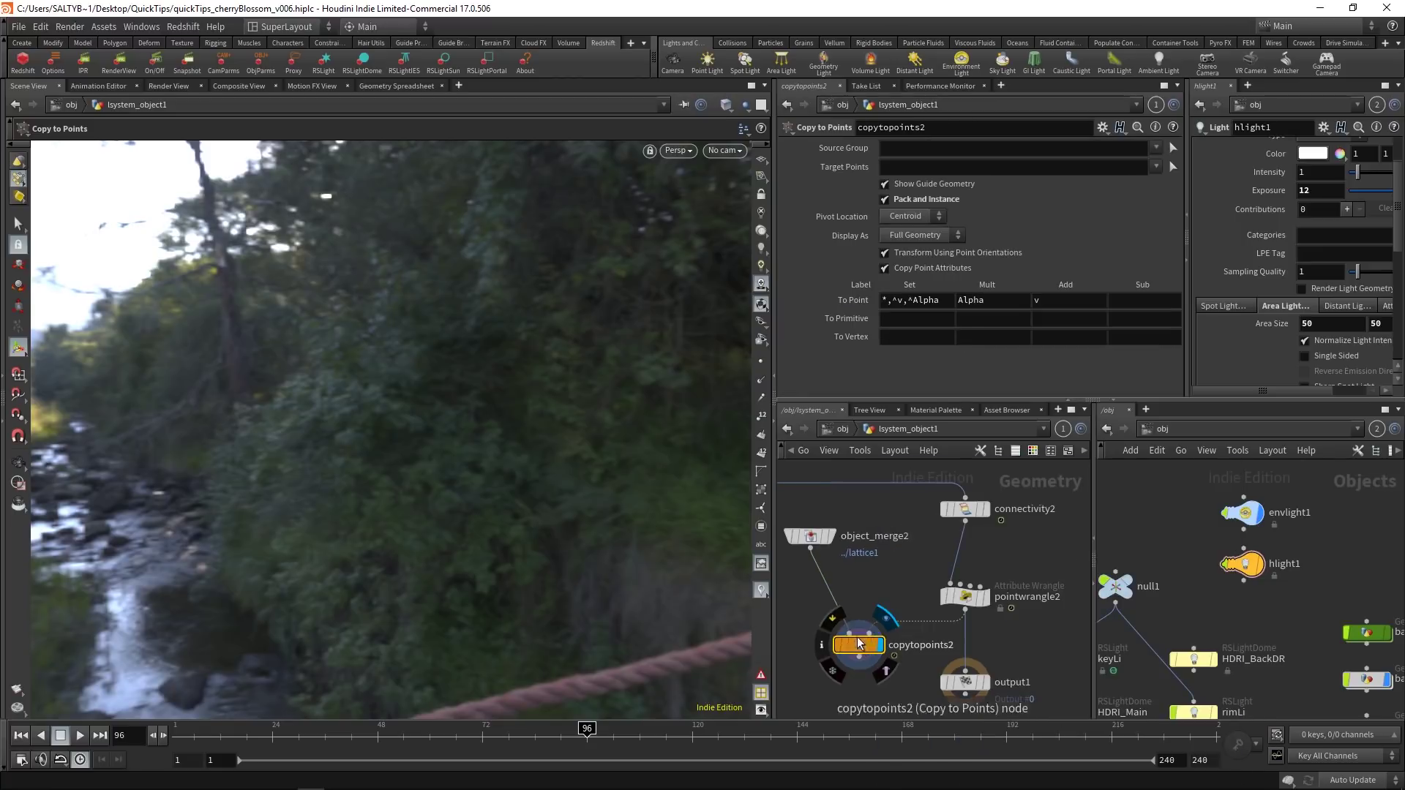
pyautogui.click(833, 623)
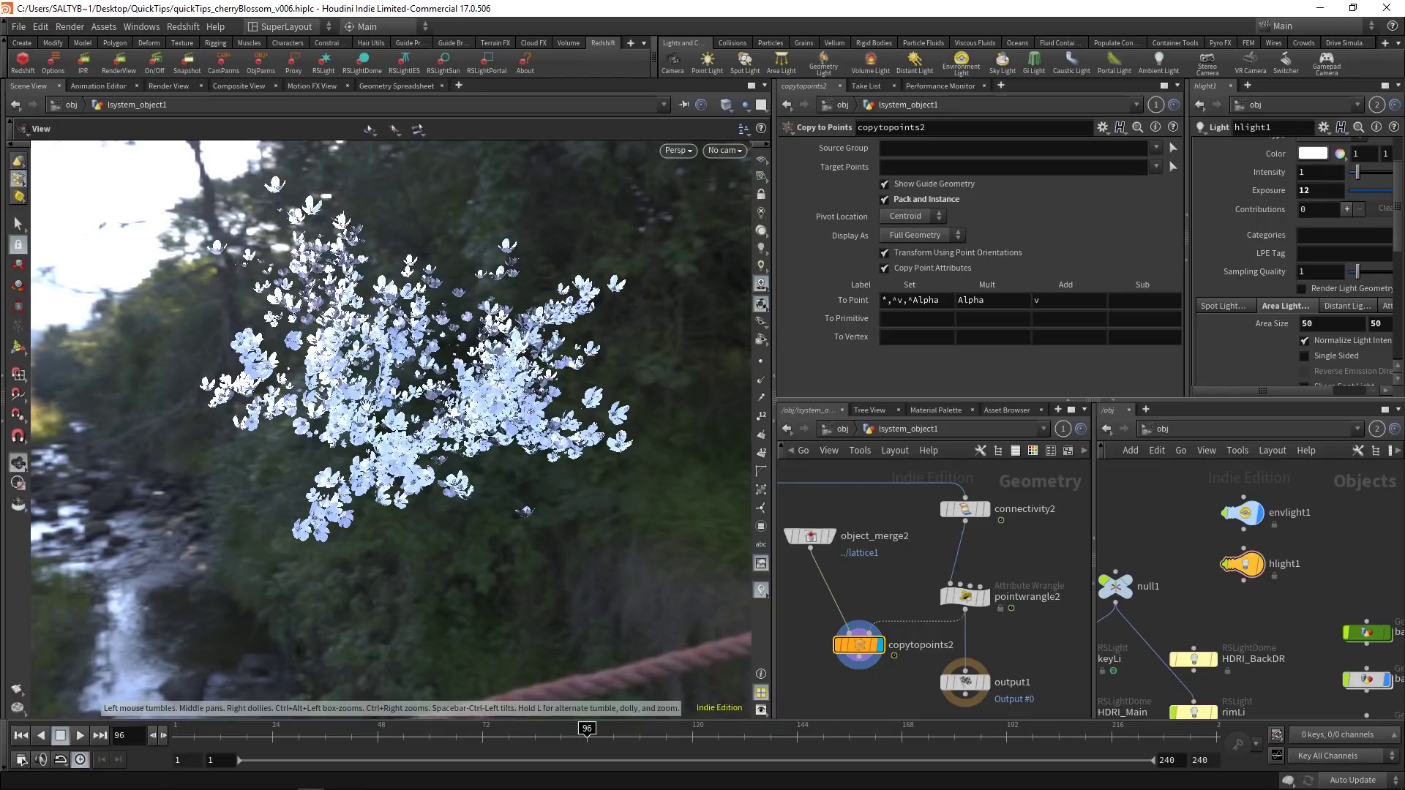
pyautogui.press('Escape')
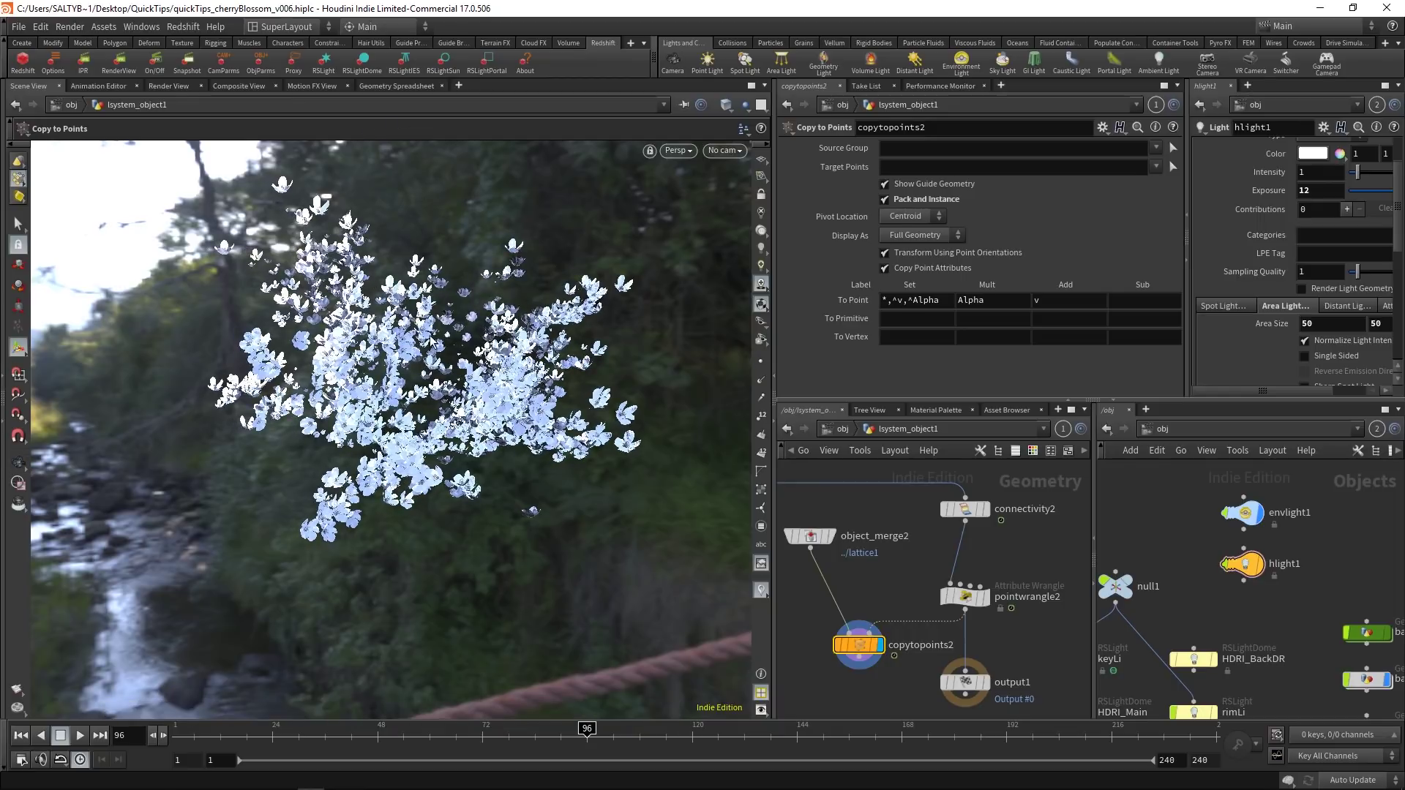
pyautogui.moveTo(433, 342); pyautogui.dragTo(408, 399)
pyautogui.scroll(5, 403, 388)
pyautogui.press('Escape')
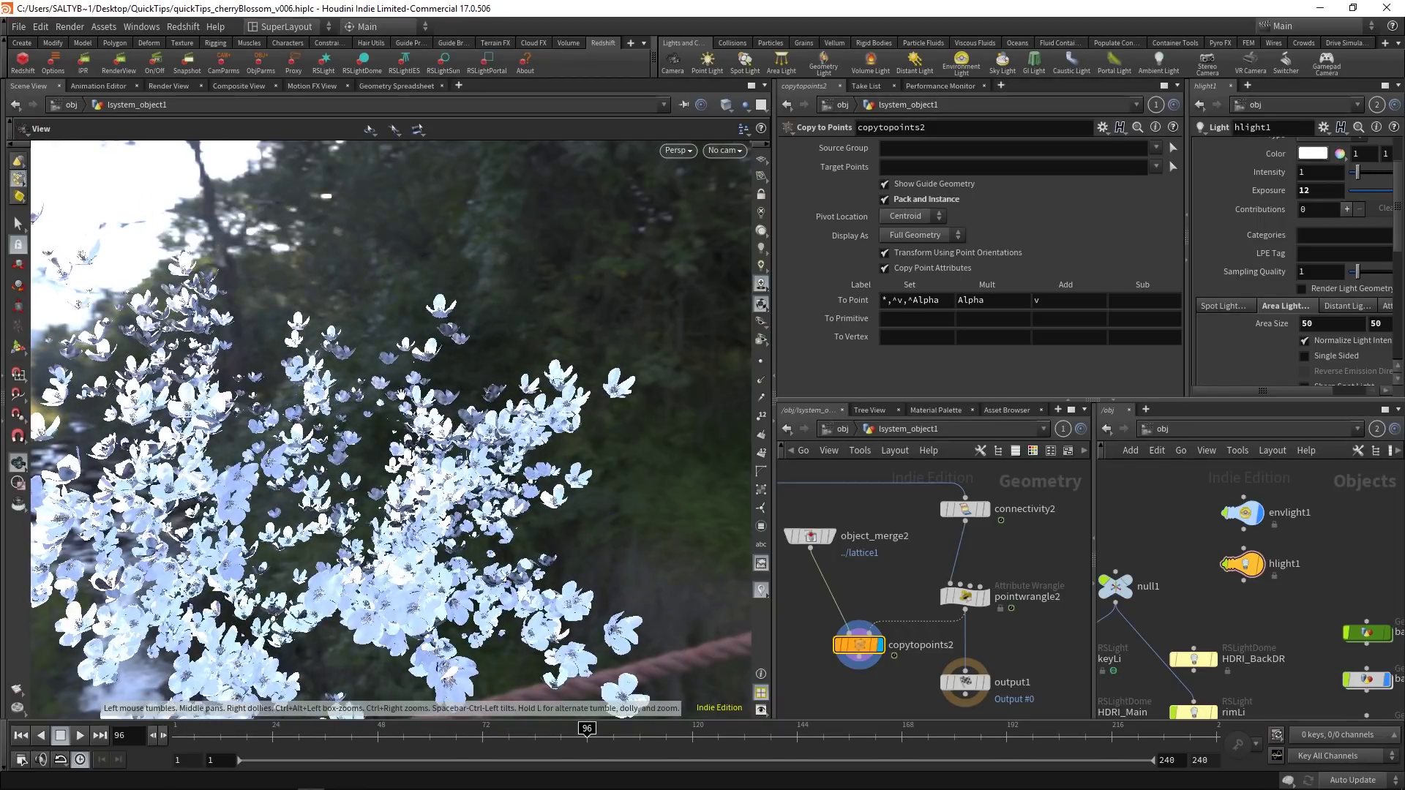
pyautogui.moveTo(333, 436); pyautogui.dragTo(432, 428)
pyautogui.moveTo(391, 494); pyautogui.dragTo(450, 472)
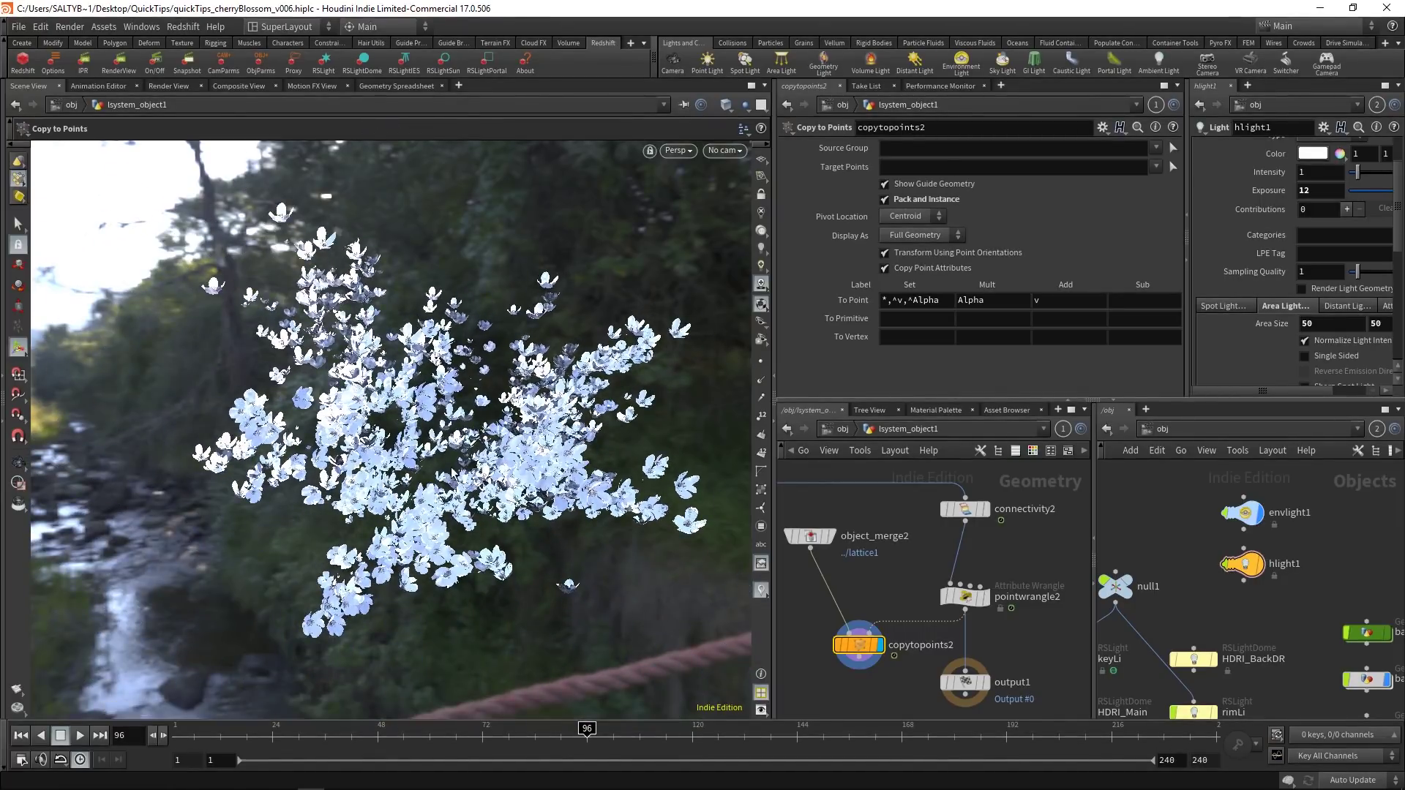
pyautogui.click(965, 596)
pyautogui.click(848, 249)
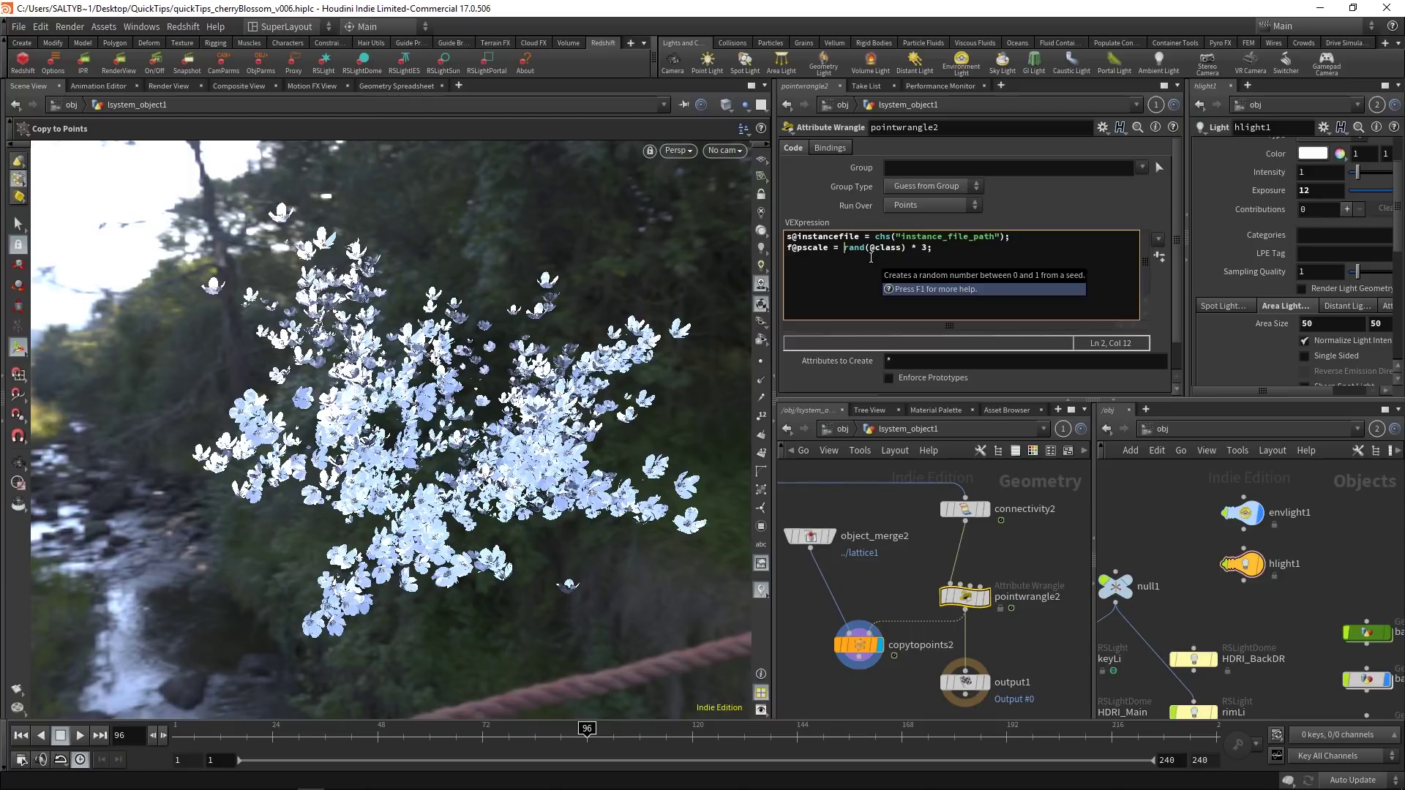
pyautogui.write('fit')
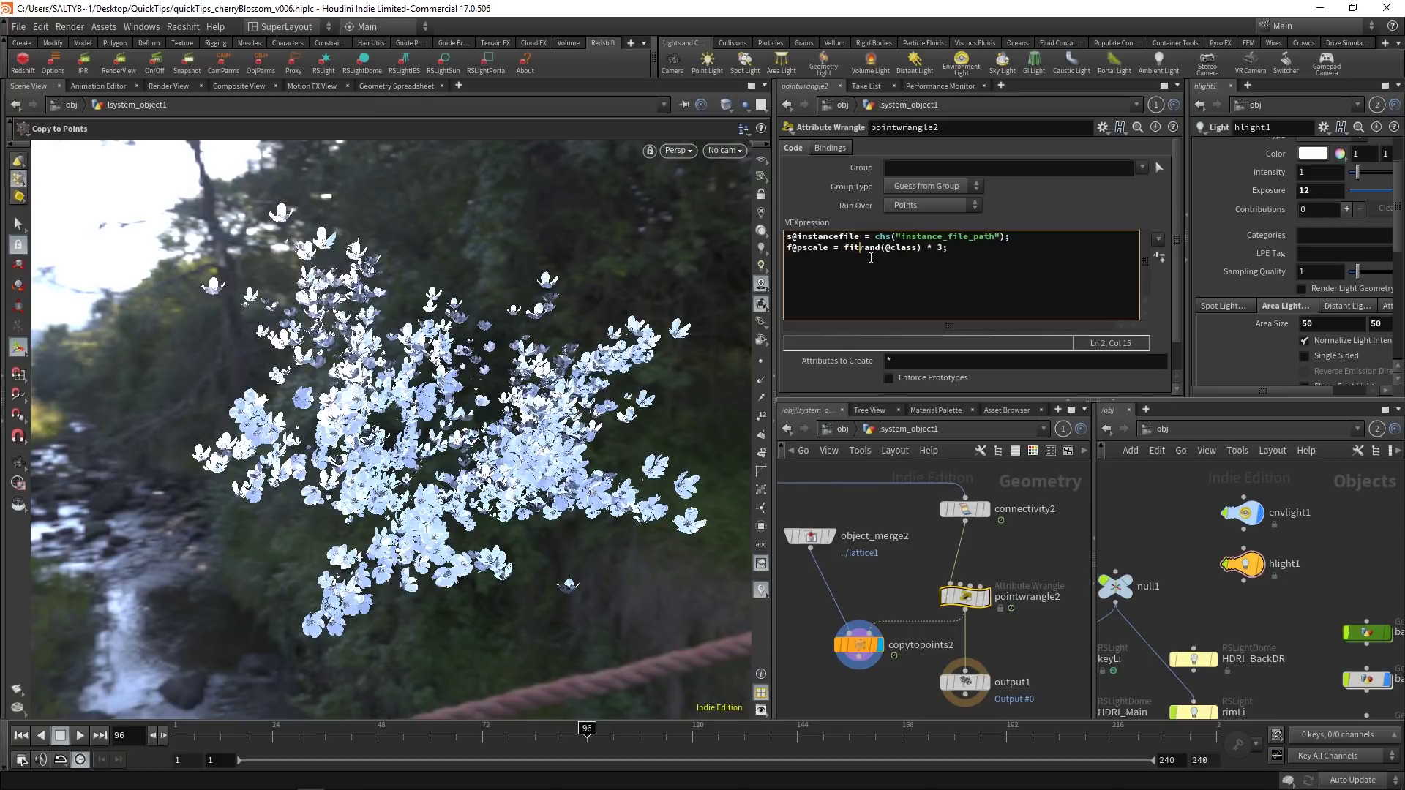
pyautogui.write('(')
pyautogui.moveTo(871, 257)
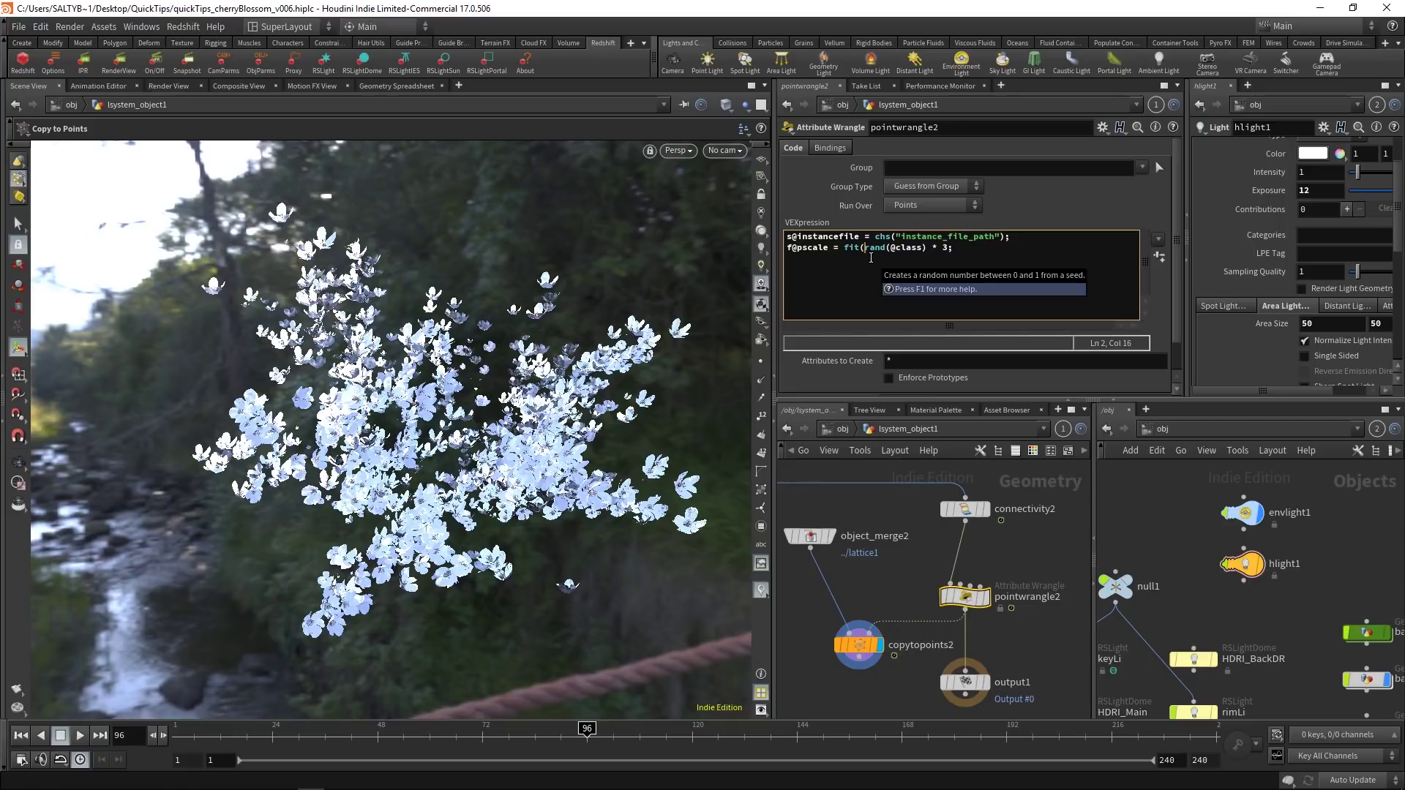
pyautogui.write('(')
pyautogui.press('Right')
pyautogui.press('Right')
pyautogui.press('Right')
pyautogui.press('Right')
pyautogui.press('Right')
pyautogui.press('Right')
pyautogui.press('Right')
pyautogui.press('Right')
pyautogui.press('Right')
pyautogui.press('Right')
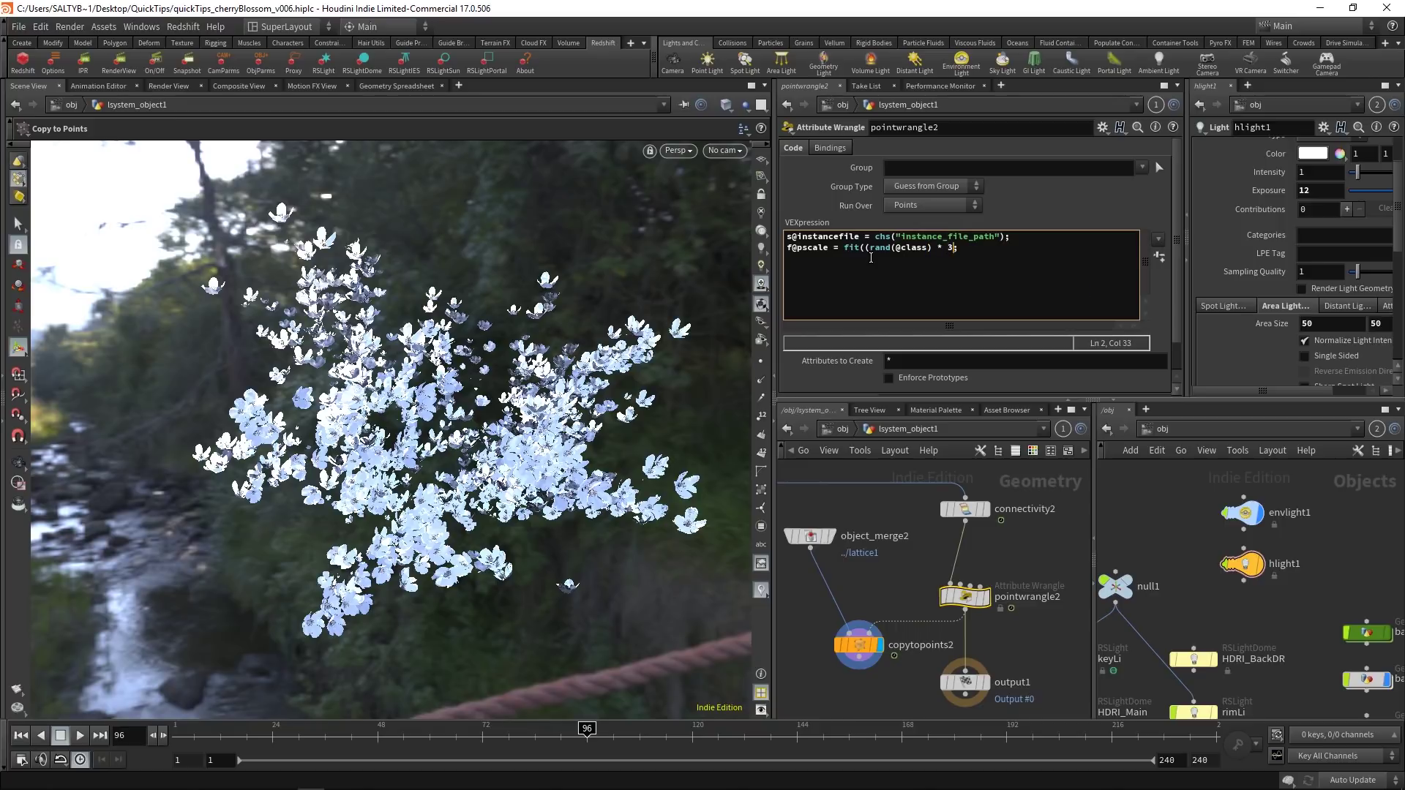
pyautogui.write(',0,3,1,3)')
pyautogui.click(1048, 273)
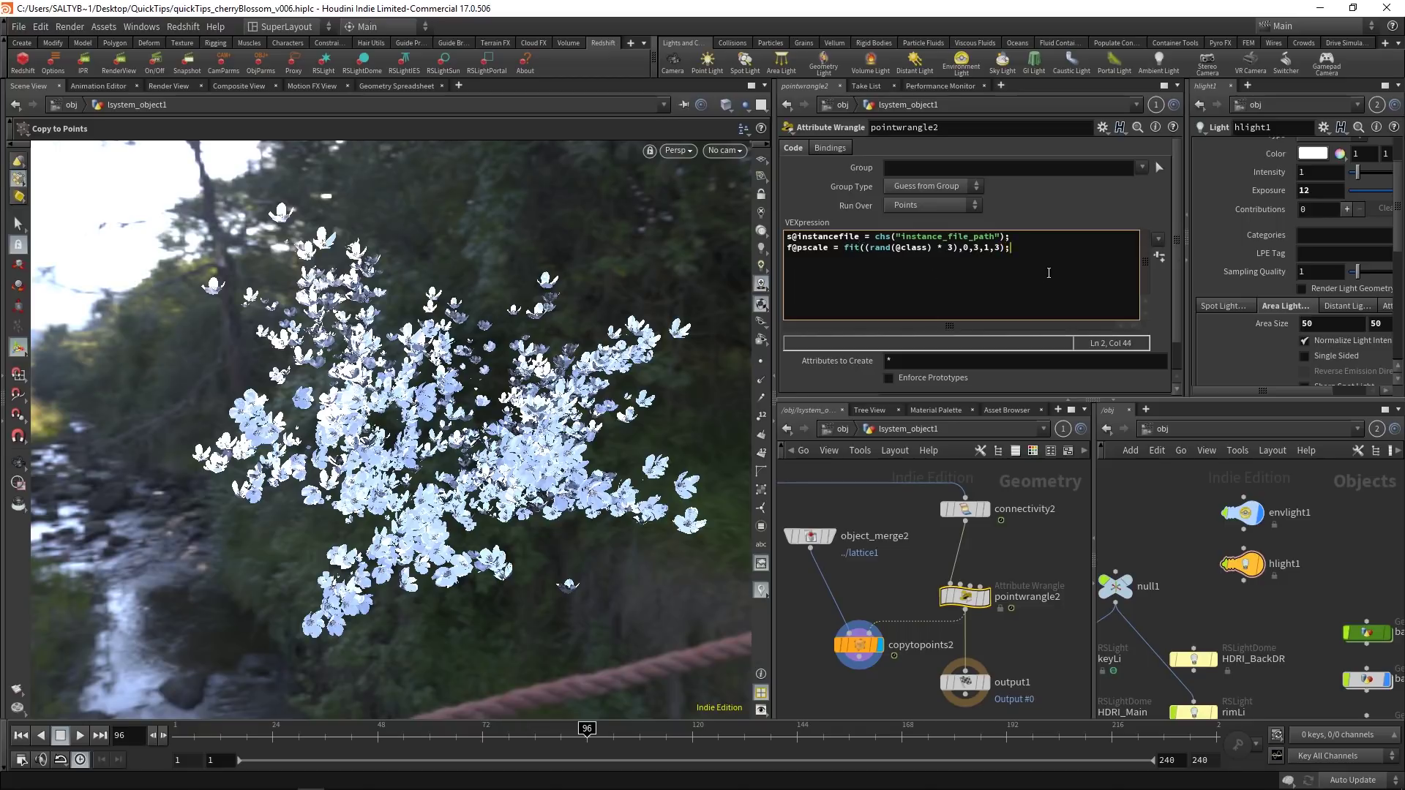
pyautogui.click(913, 574)
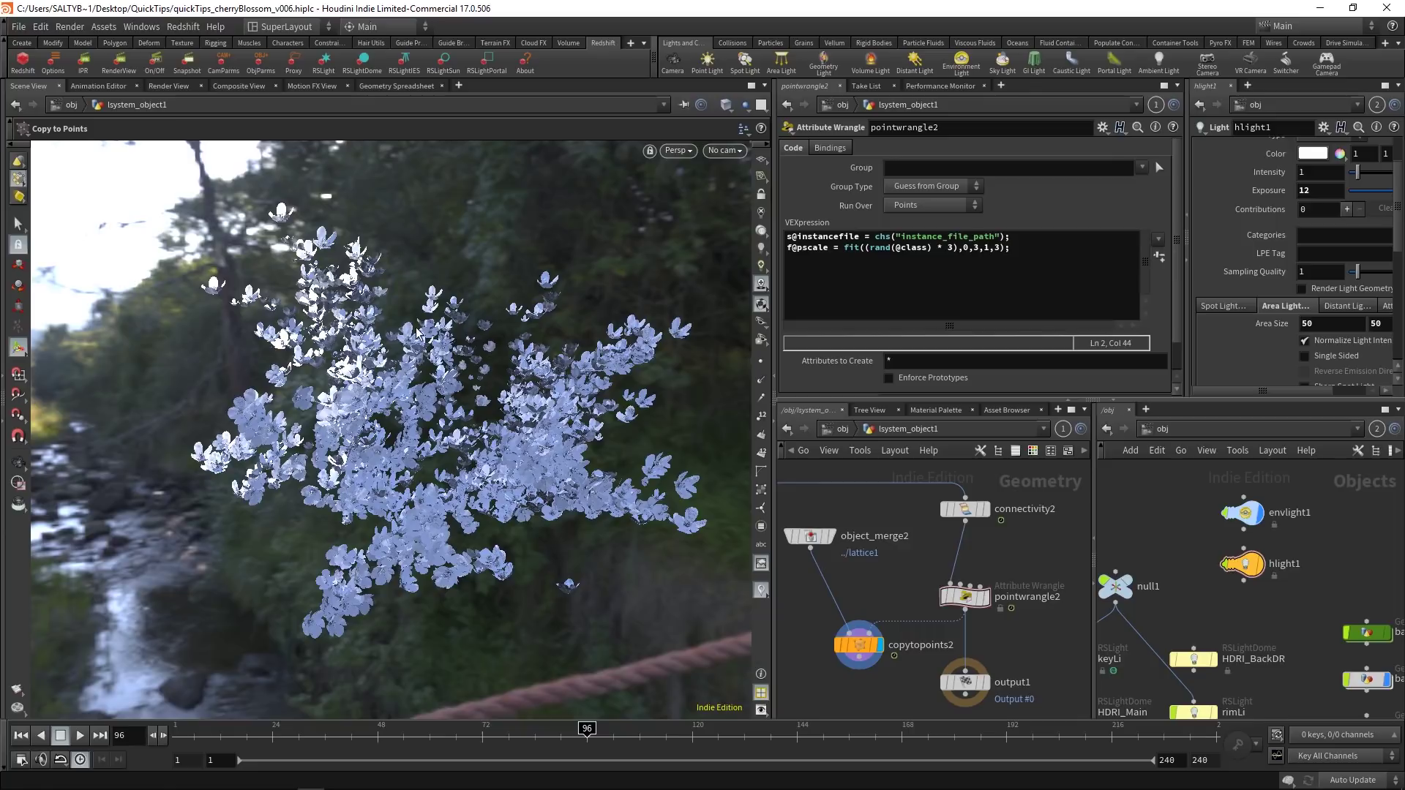
pyautogui.moveTo(884, 591); pyautogui.dragTo(926, 569, button='middle')
pyautogui.click(899, 622)
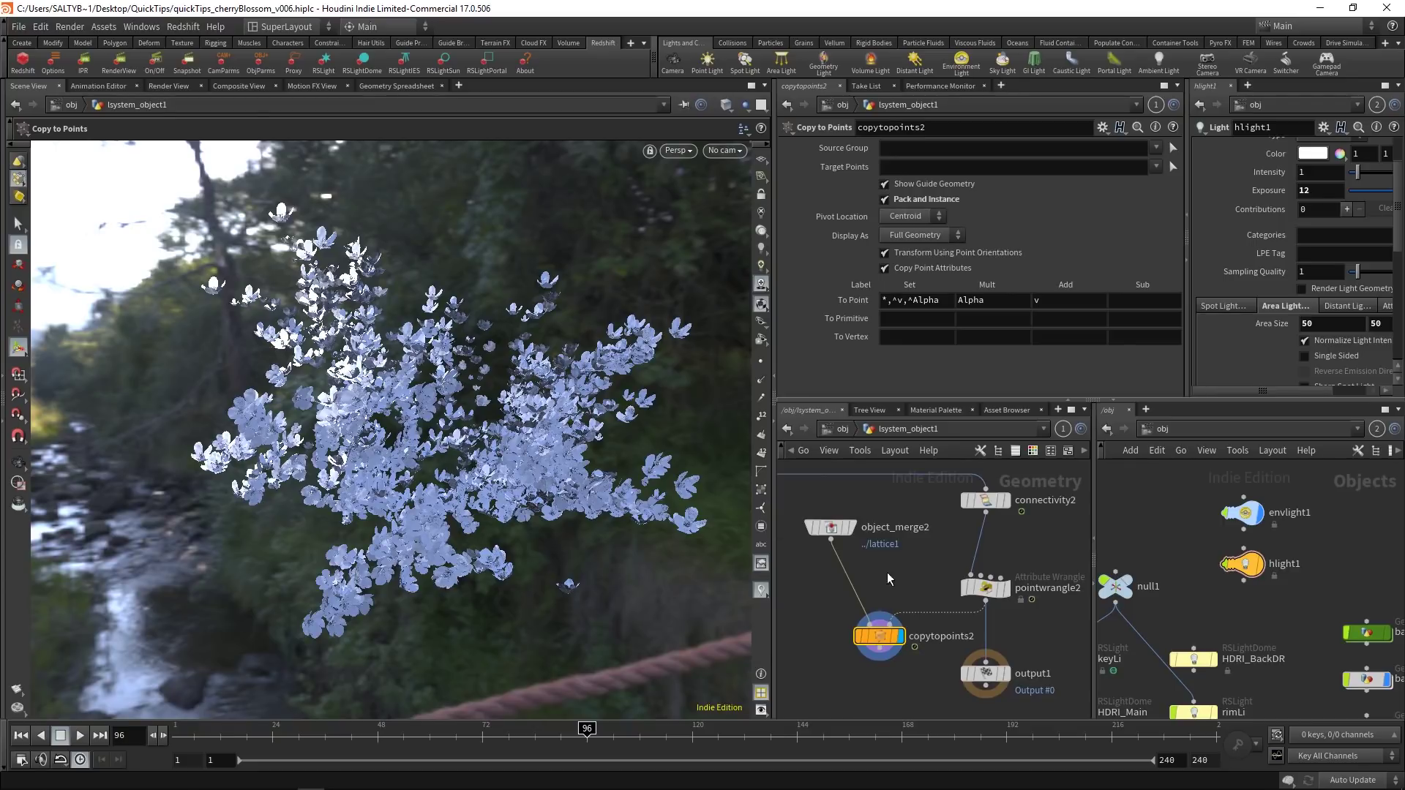
# Add a third line, f@pscale *= f@pscaleMult;, then pan the network to reveal sphere1.
pyautogui.click(986, 587)
pyautogui.click(1031, 254)
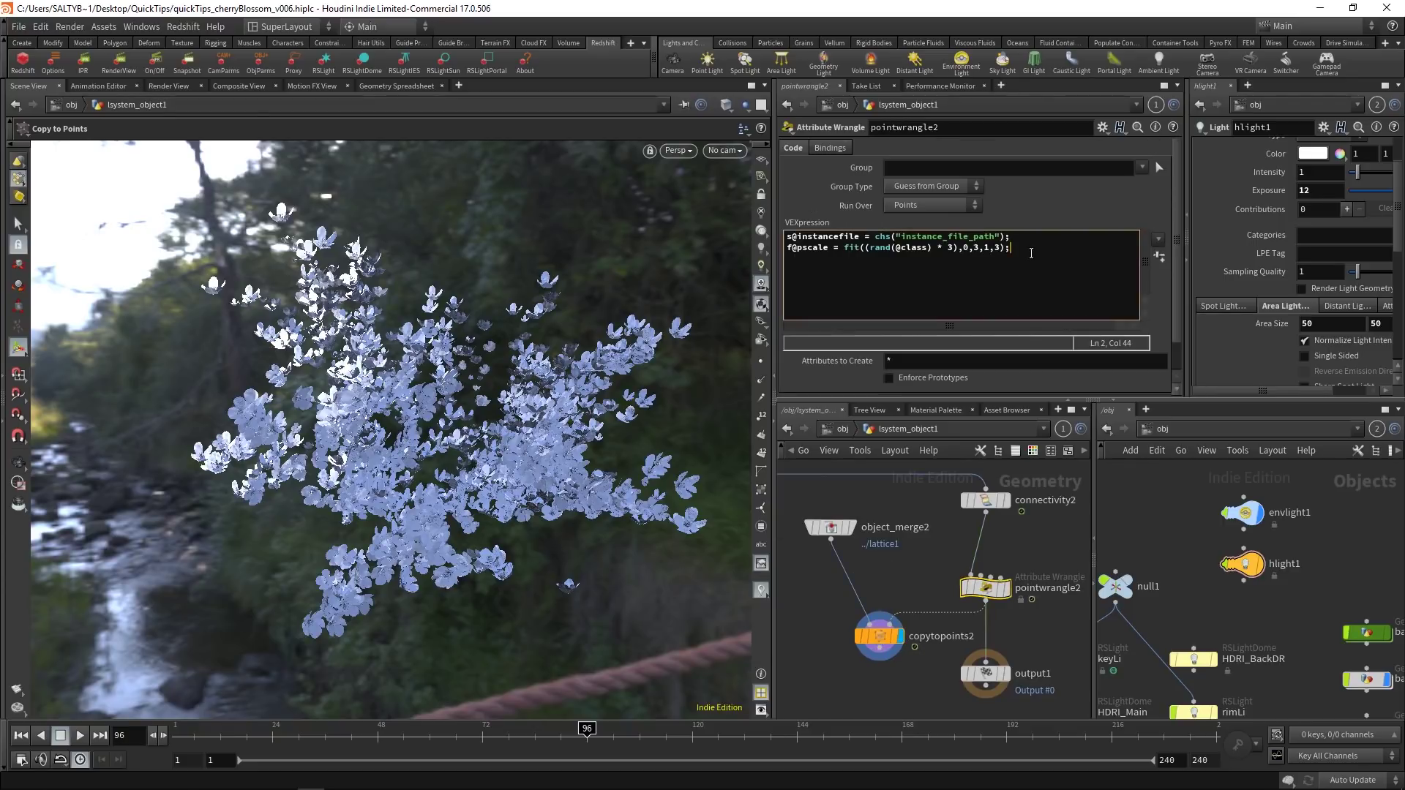
pyautogui.press('Return')
pyautogui.write('f@pscale *f@pscaleMult;')
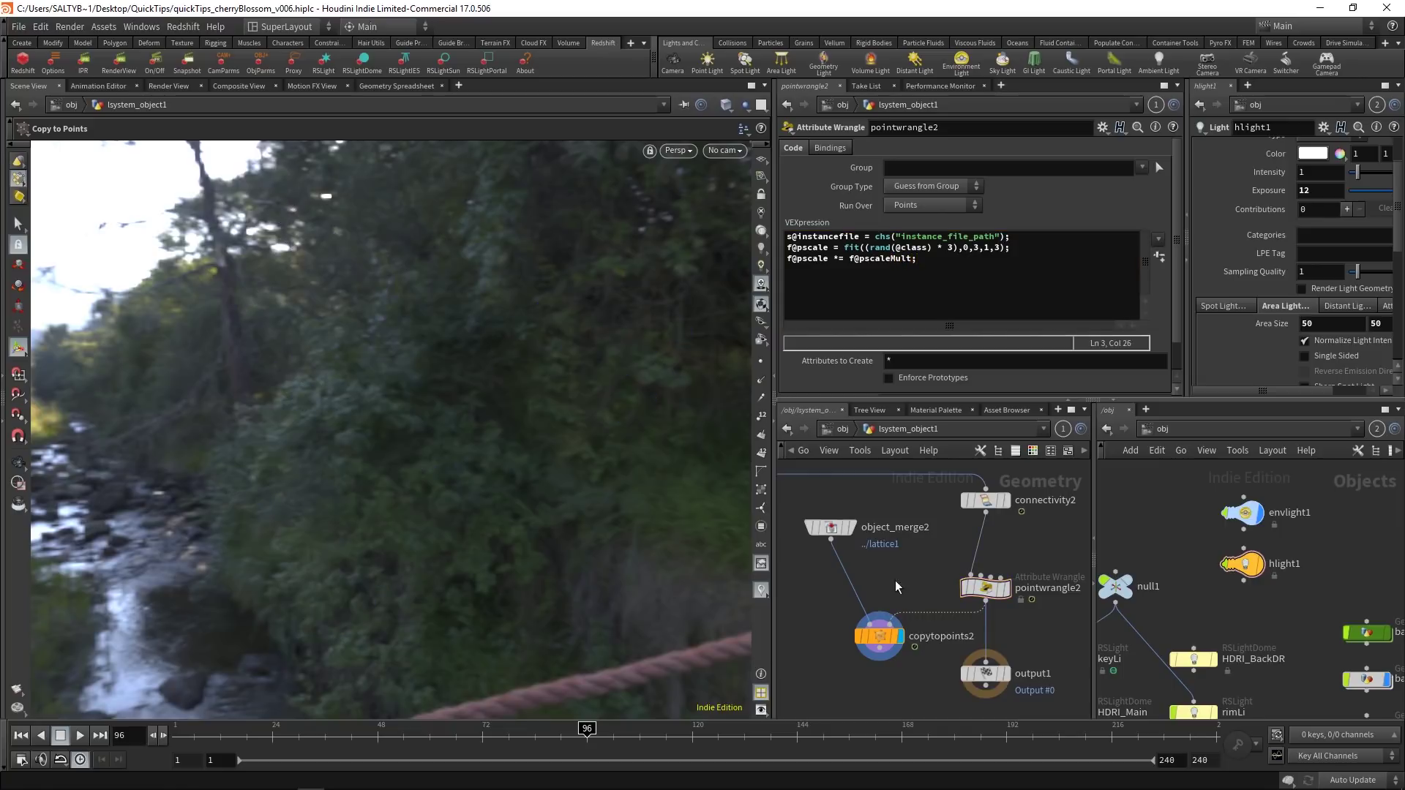
pyautogui.moveTo(894, 581); pyautogui.dragTo(837, 496, button='middle')
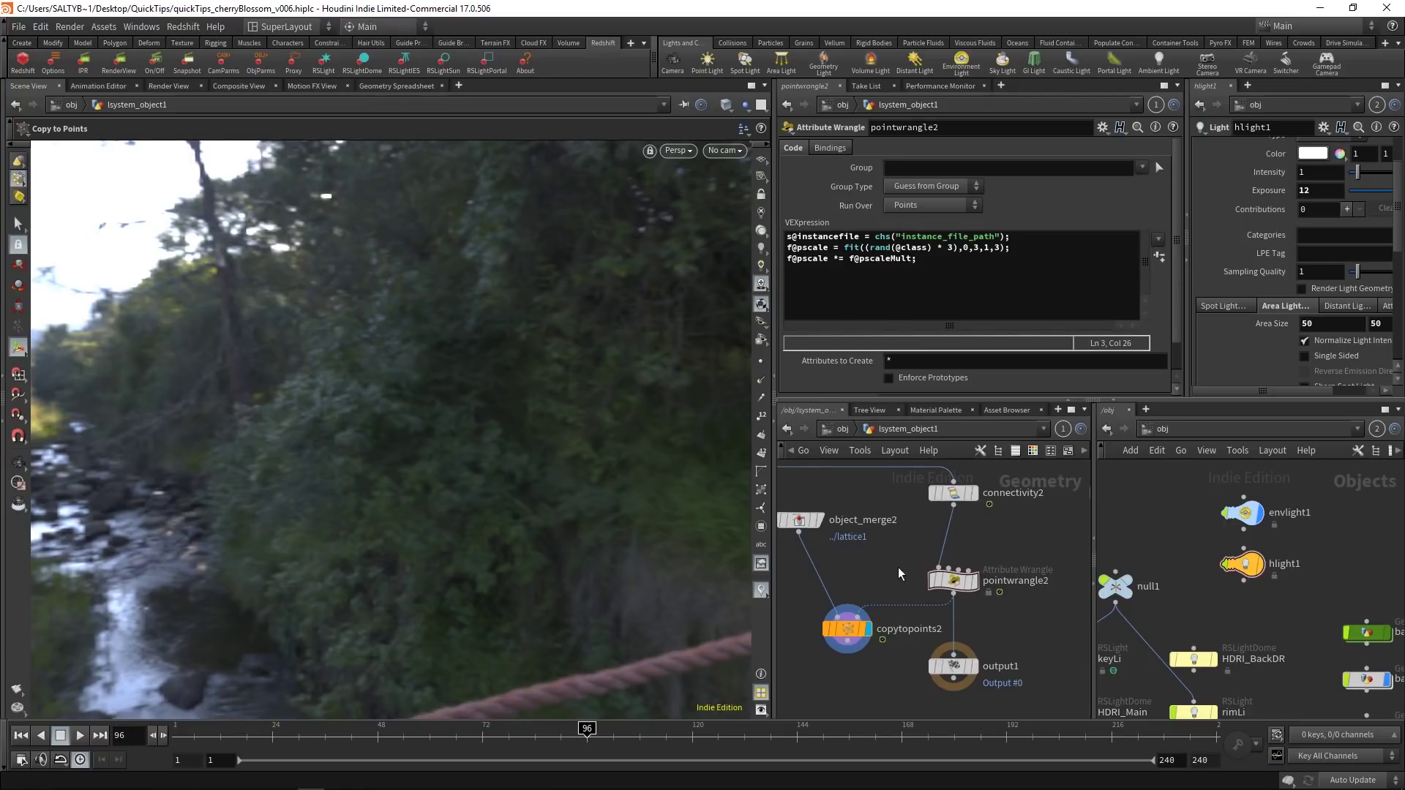
pyautogui.moveTo(899, 573); pyautogui.dragTo(765, 630, button='middle')
# Place sphere1 in the network and make it a Polygon sphere with Frequency 3.
pyautogui.moveTo(891, 578); pyautogui.dragTo(940, 574, button='middle')
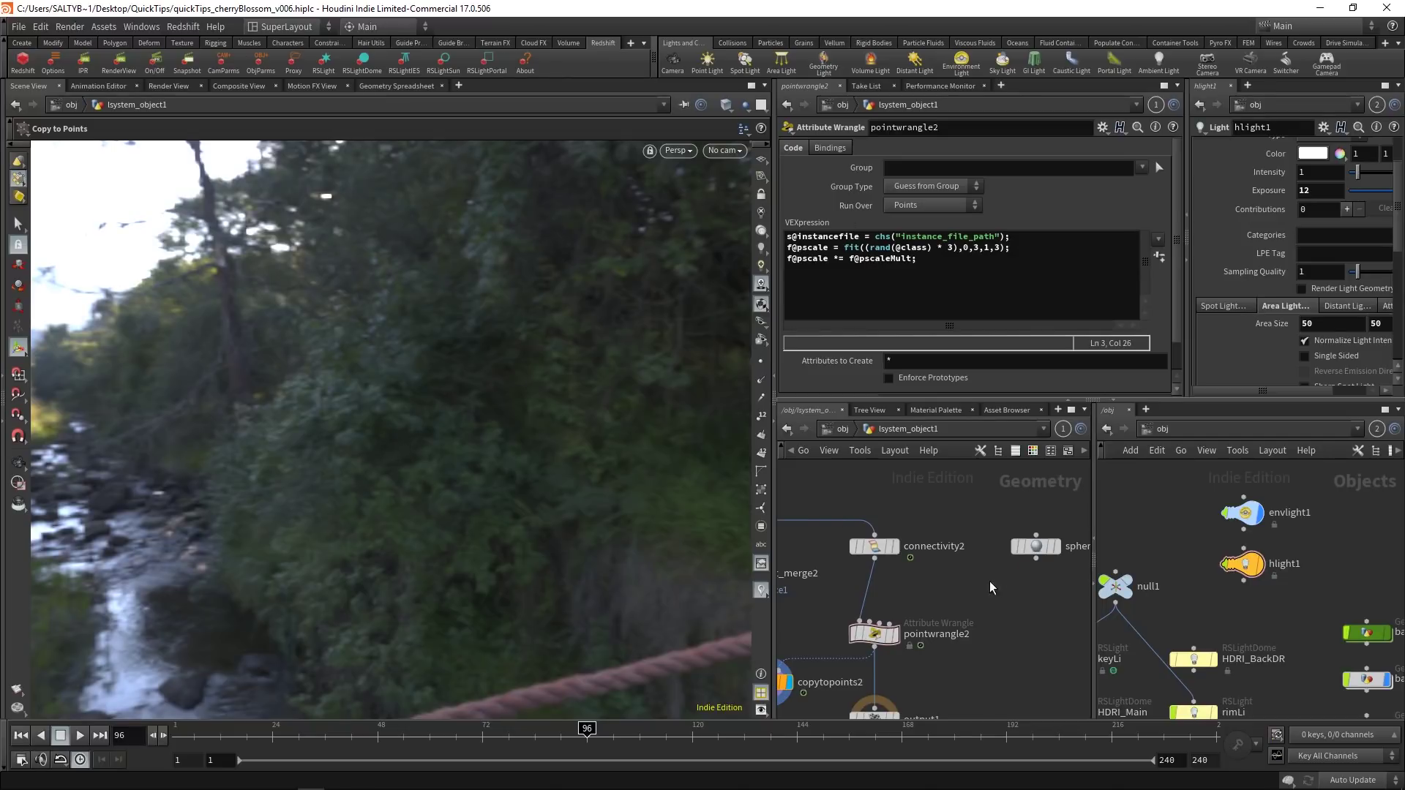
pyautogui.click(1017, 542)
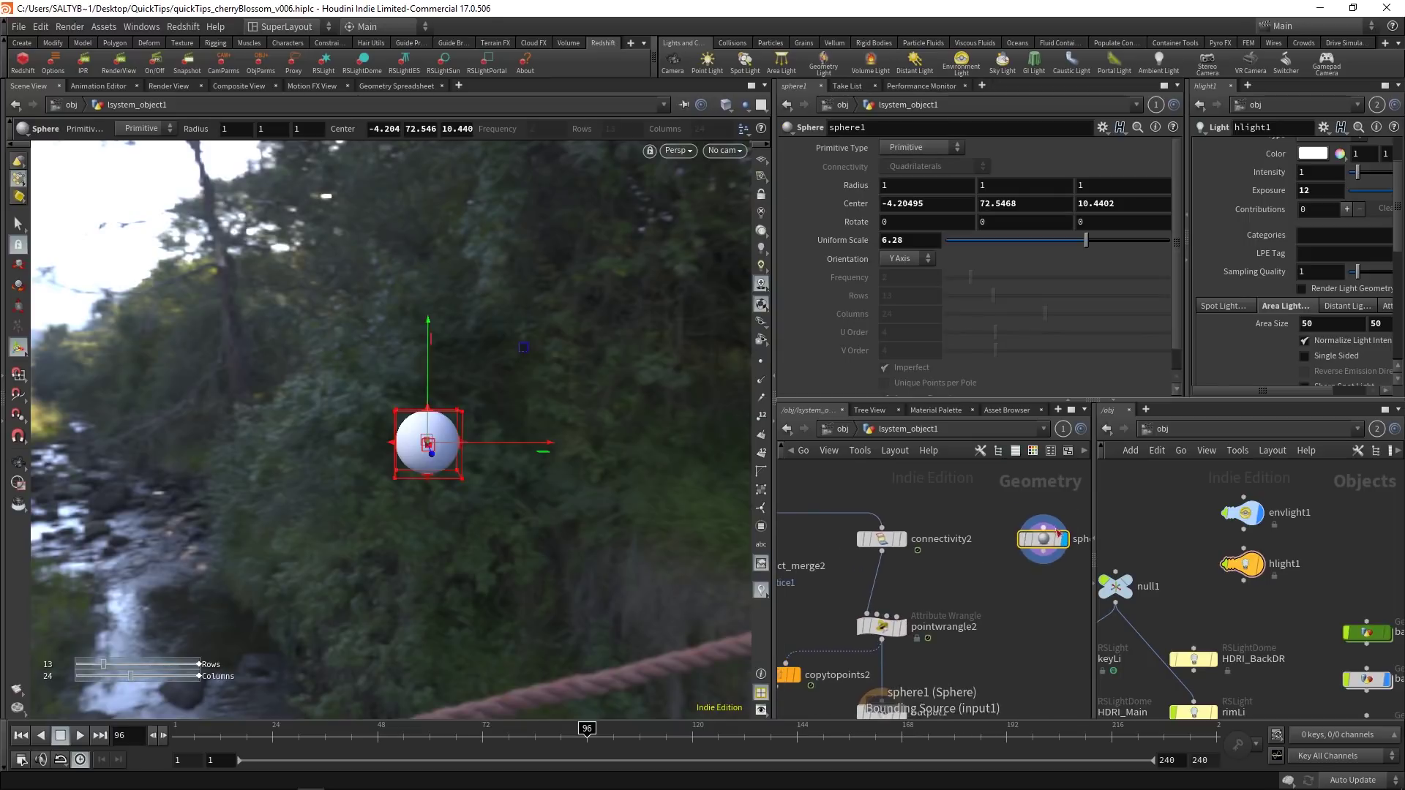
pyautogui.click(914, 147)
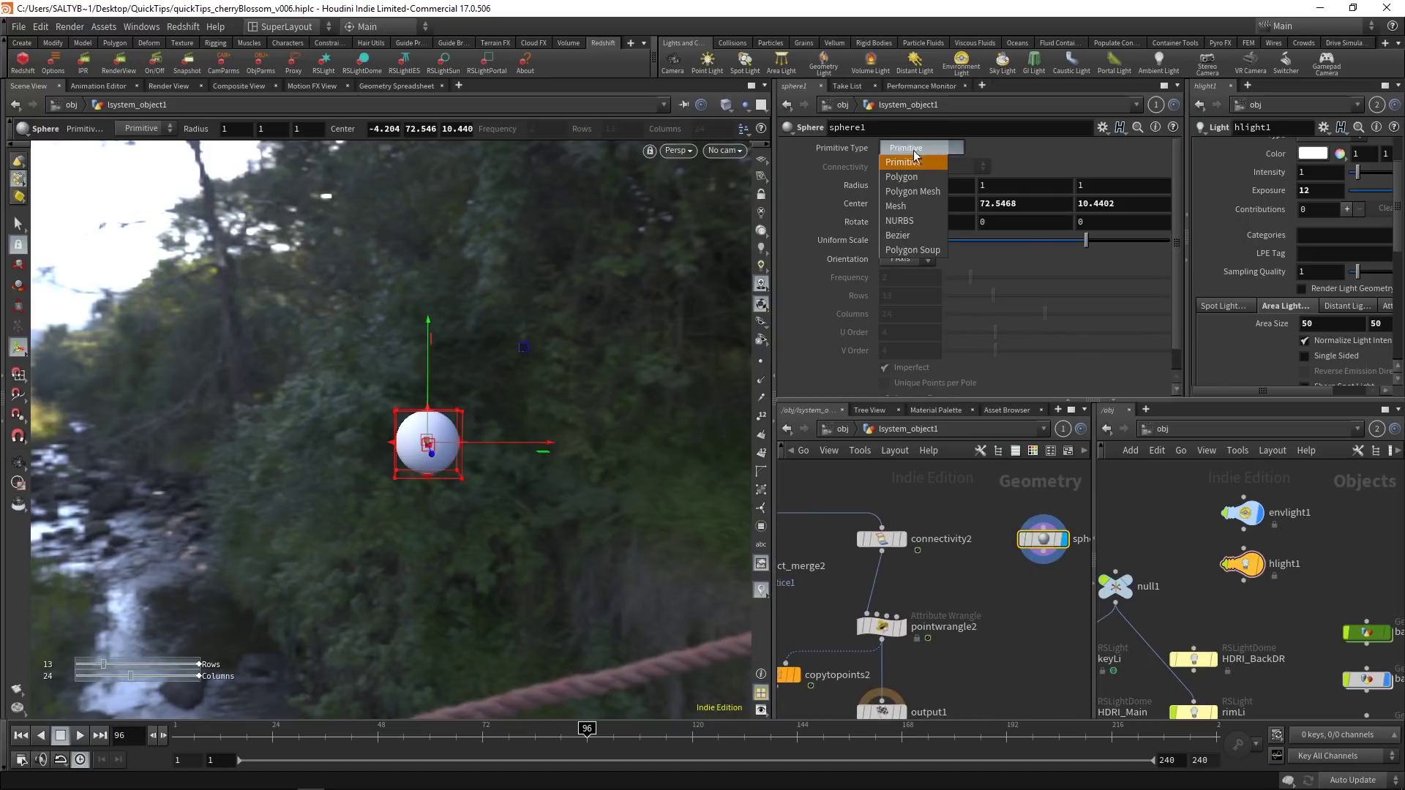
pyautogui.click(907, 165)
pyautogui.click(908, 277)
pyautogui.write('3')
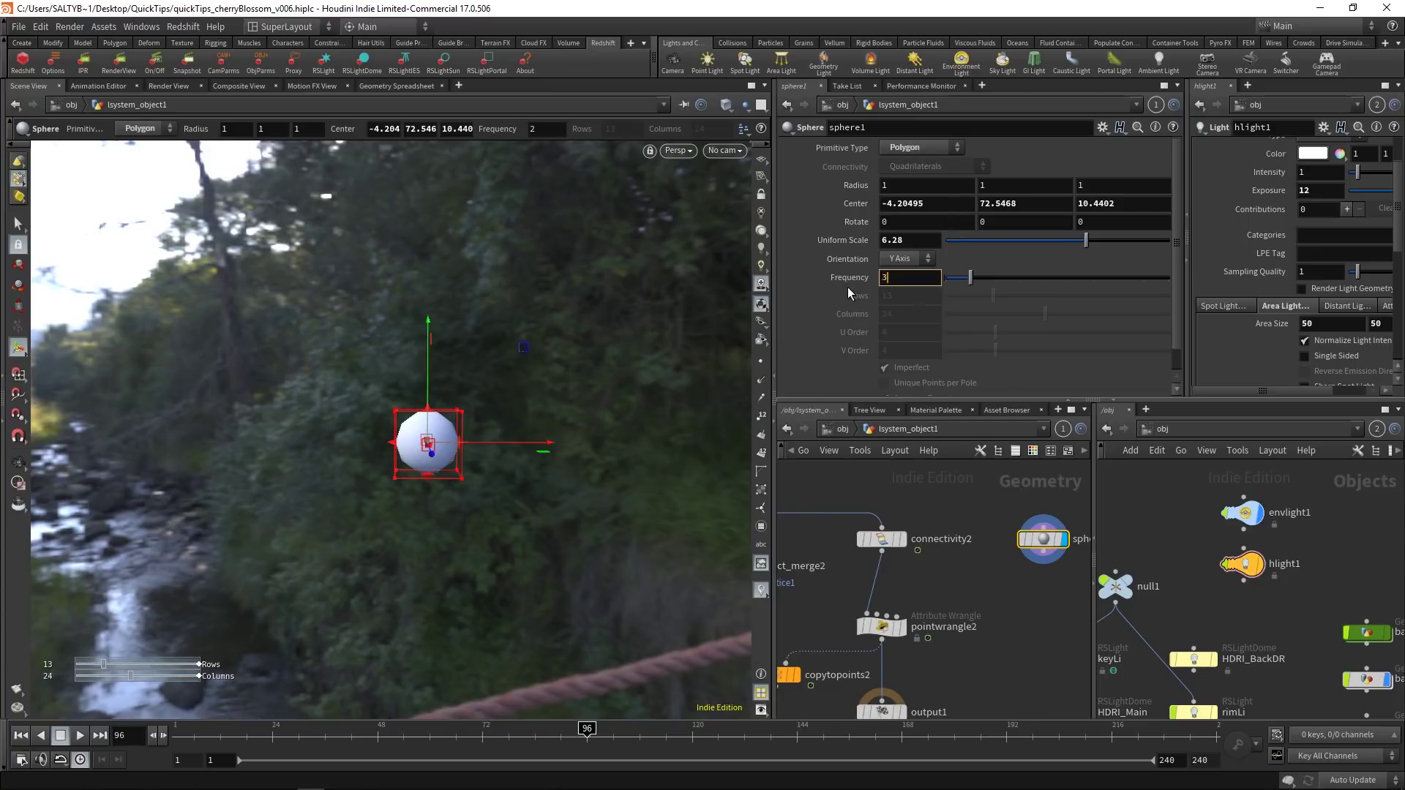
pyautogui.press('Return')
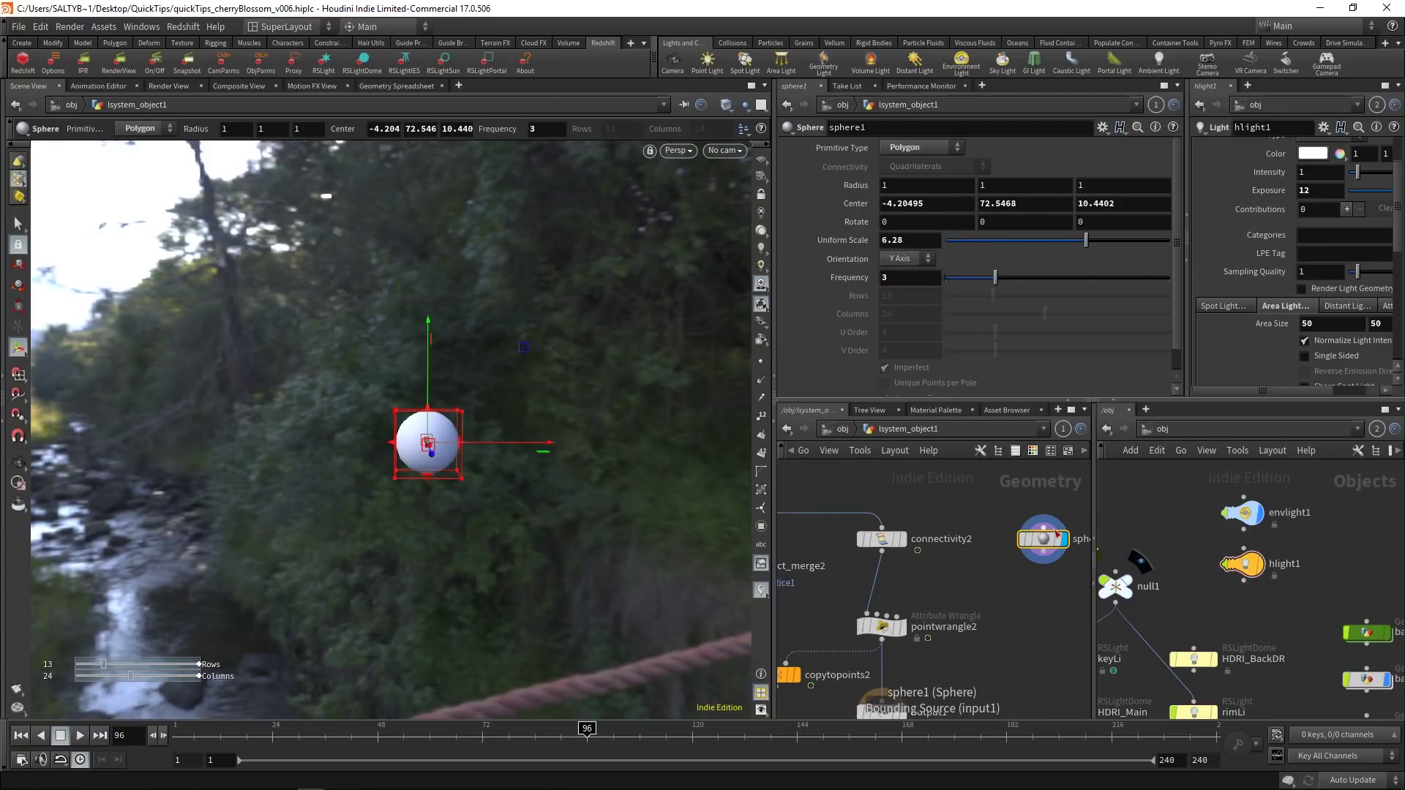
pyautogui.press('Tab')
# Add a VDB from Polygons node outputting a fog VDB instead of distance, with Voxel Size 2.5.
pyautogui.write('vdb')
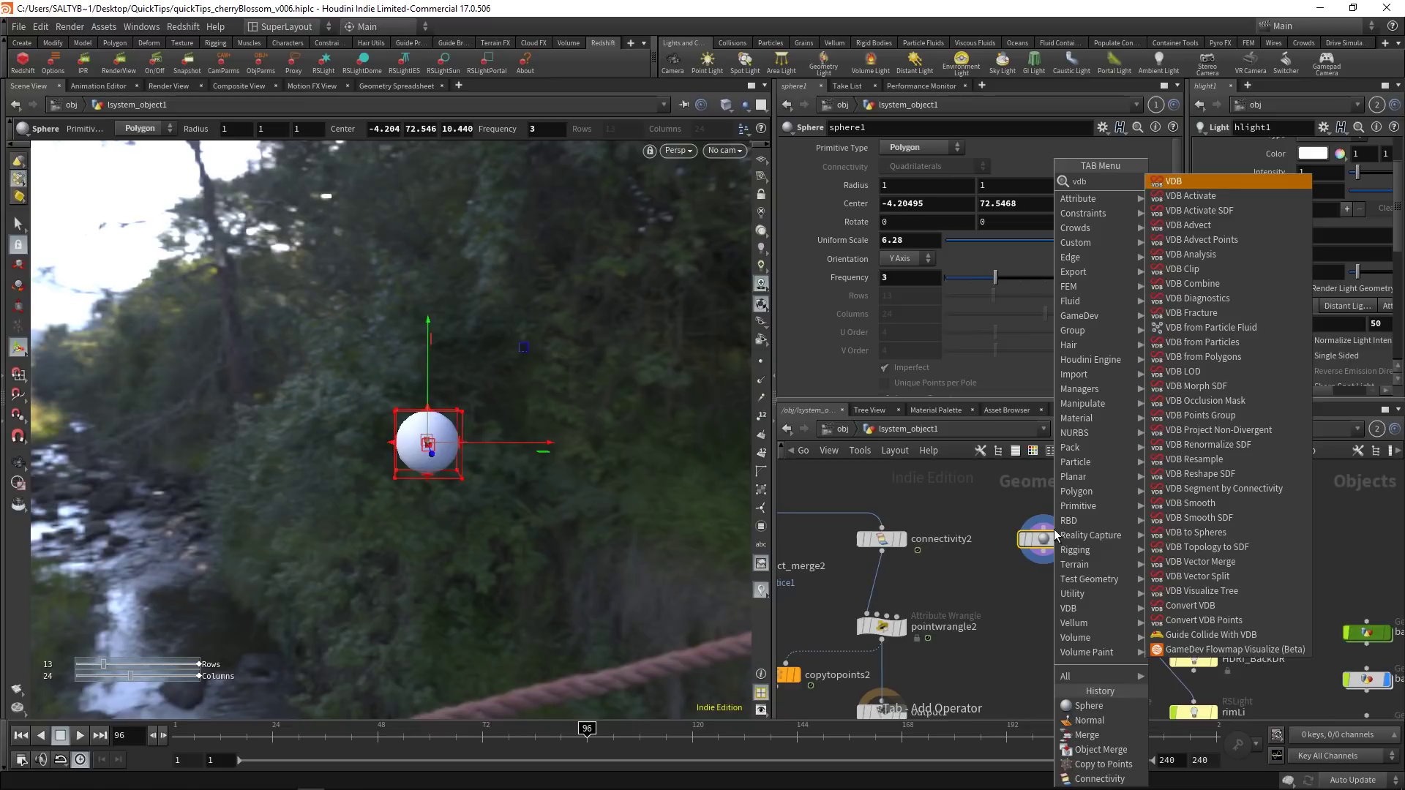
pyautogui.write(' from po')
pyautogui.press('Return')
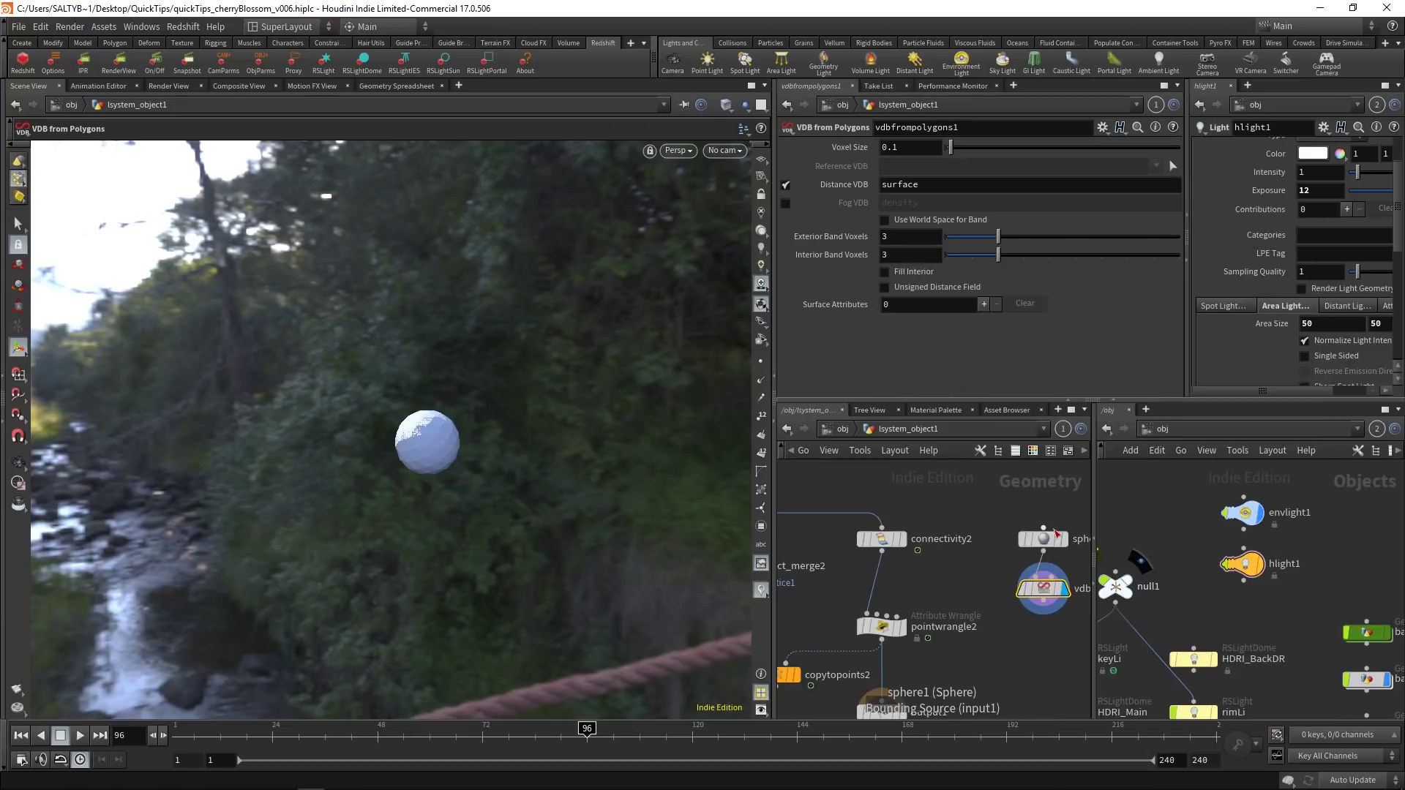
pyautogui.click(785, 185)
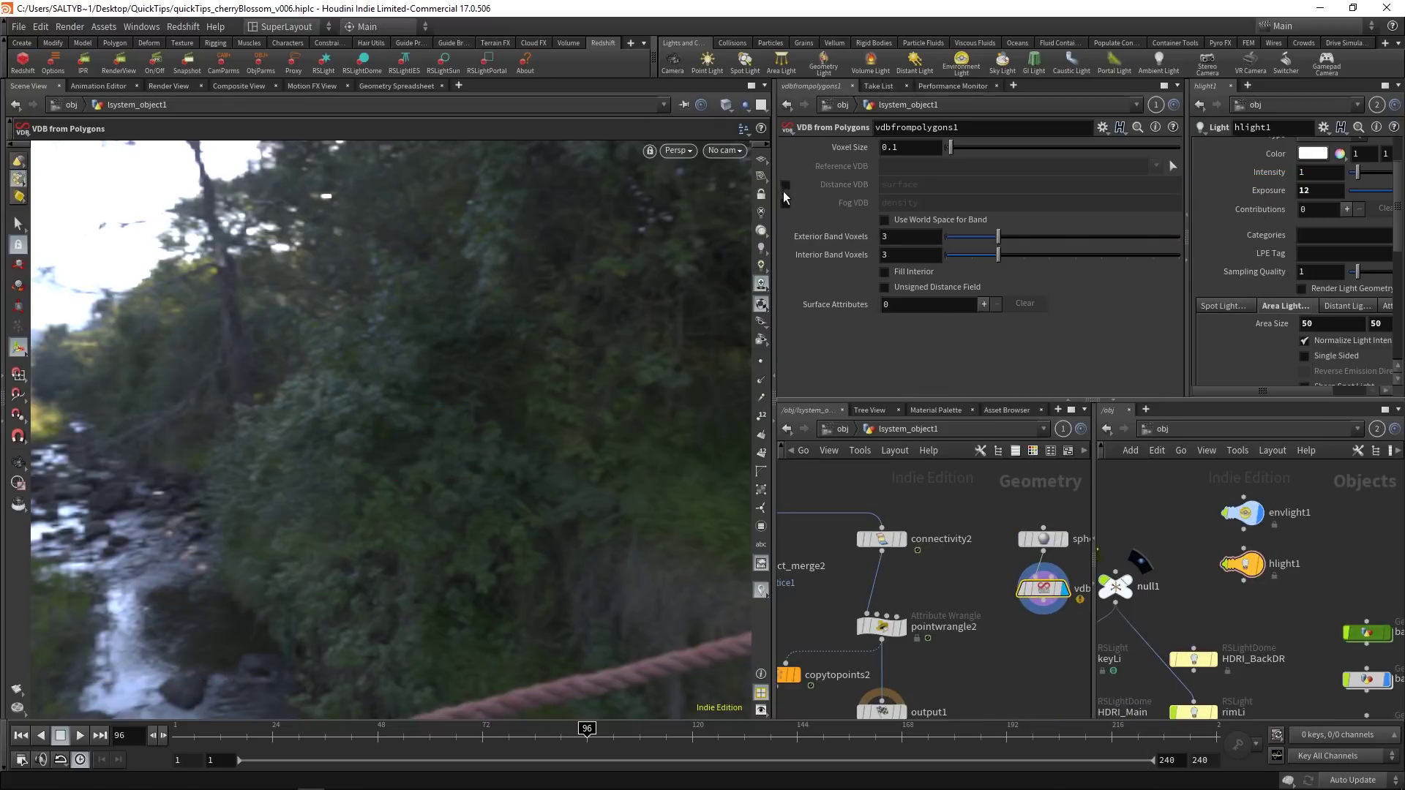
pyautogui.click(786, 203)
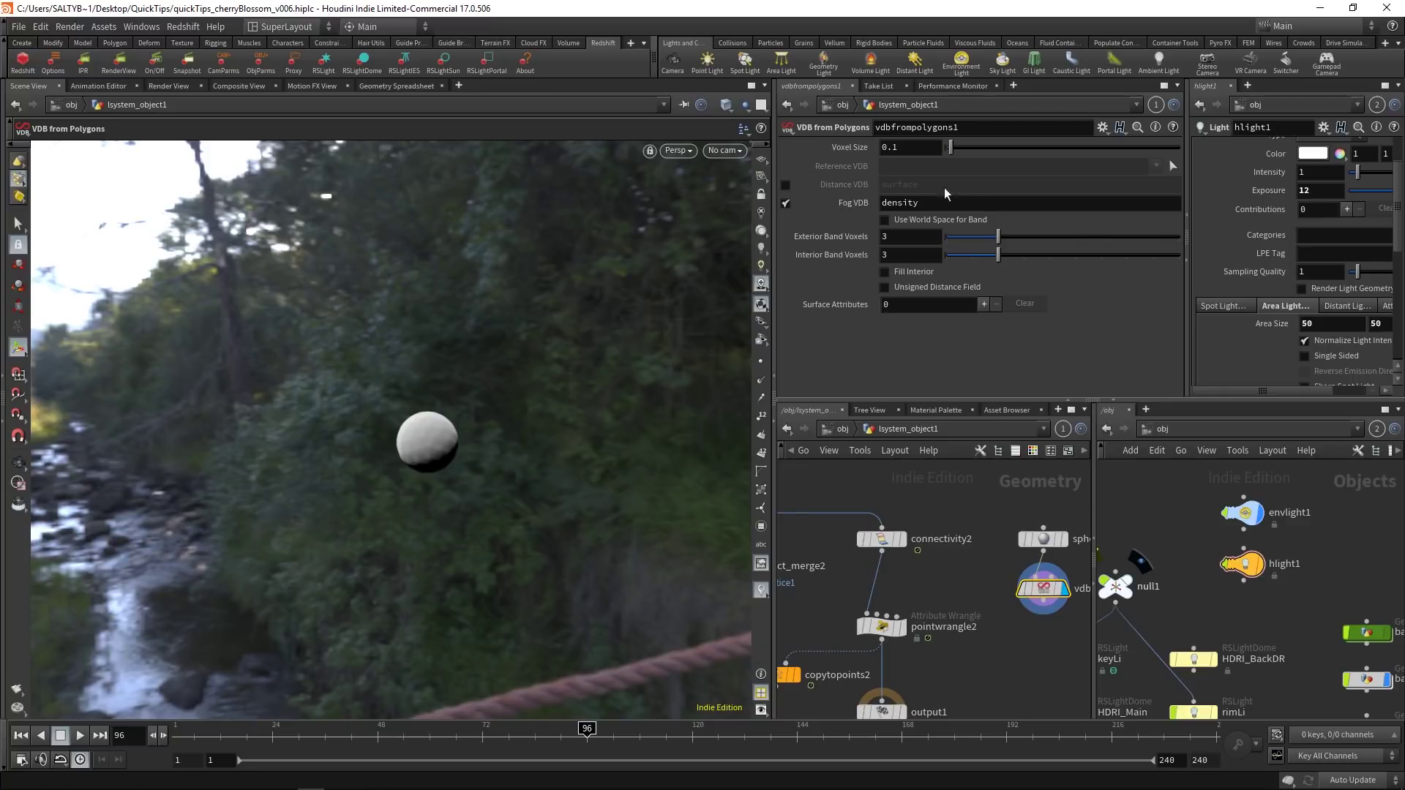
pyautogui.moveTo(952, 591); pyautogui.dragTo(912, 576, button='middle')
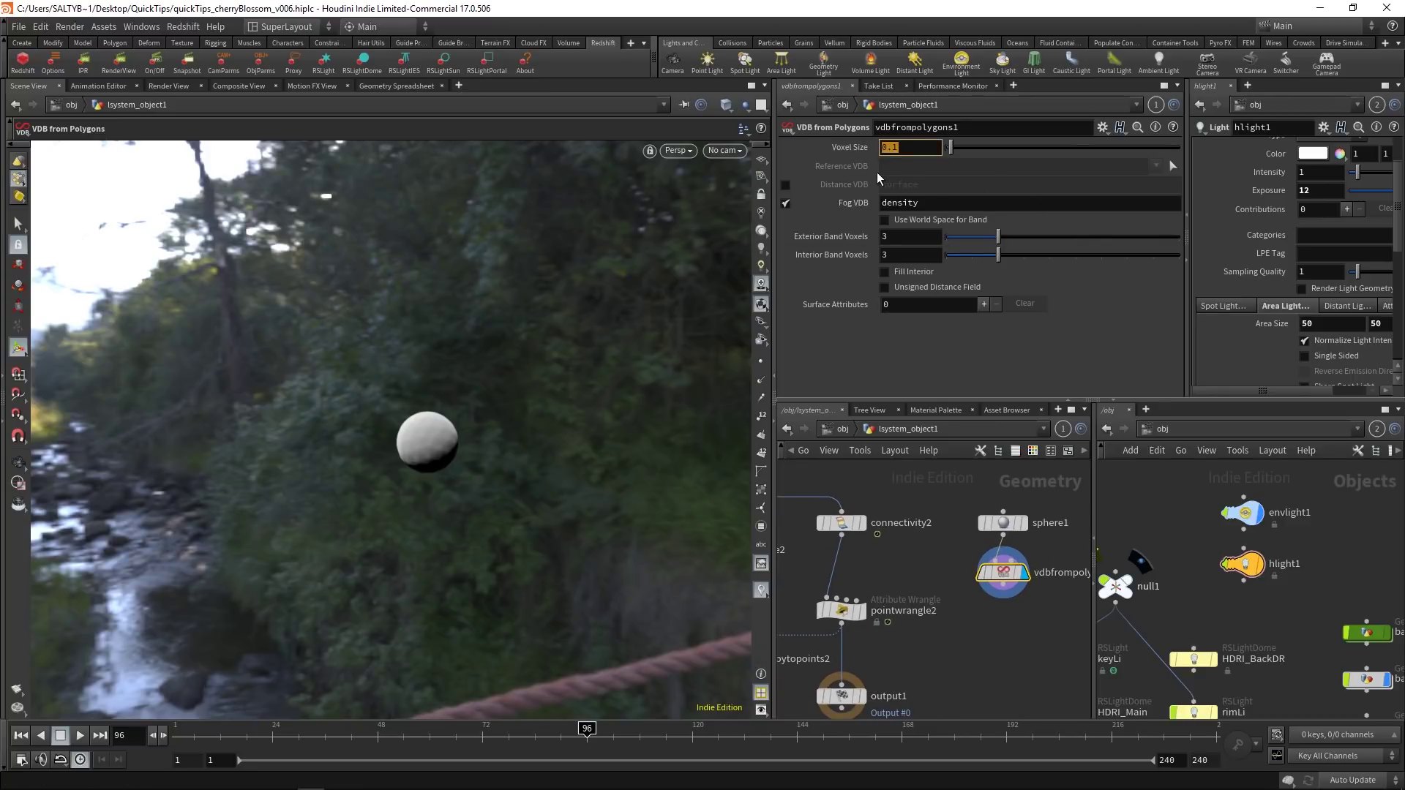
pyautogui.write('2.5')
pyautogui.press('Return')
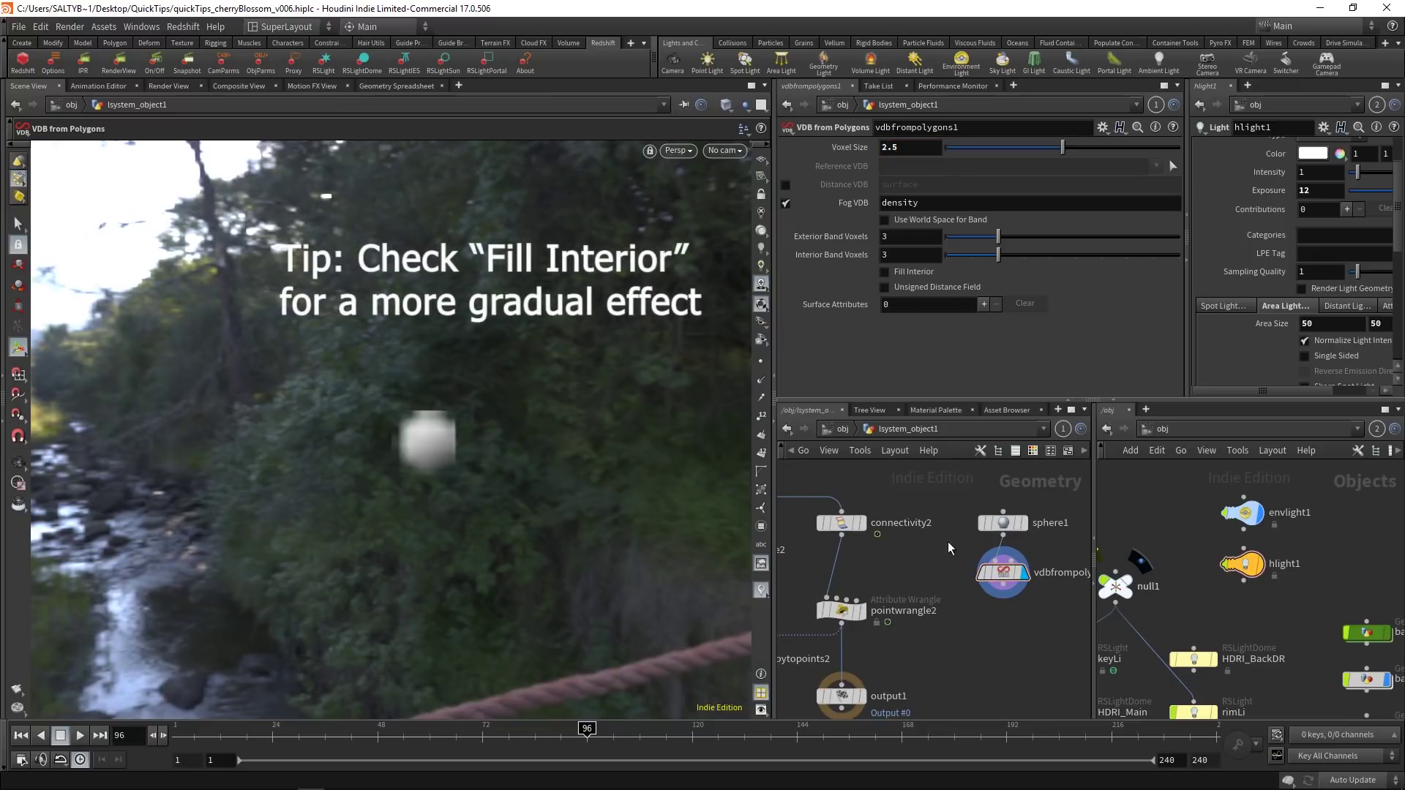
# Move the sphere1 and vdbfrompolygons1 nodes up-right, out of the way.
pyautogui.moveTo(942, 593); pyautogui.dragTo(928, 609, button='middle')
pyautogui.moveTo(928, 609); pyautogui.dragTo(1018, 529)
pyautogui.moveTo(991, 587); pyautogui.dragTo(1018, 553)
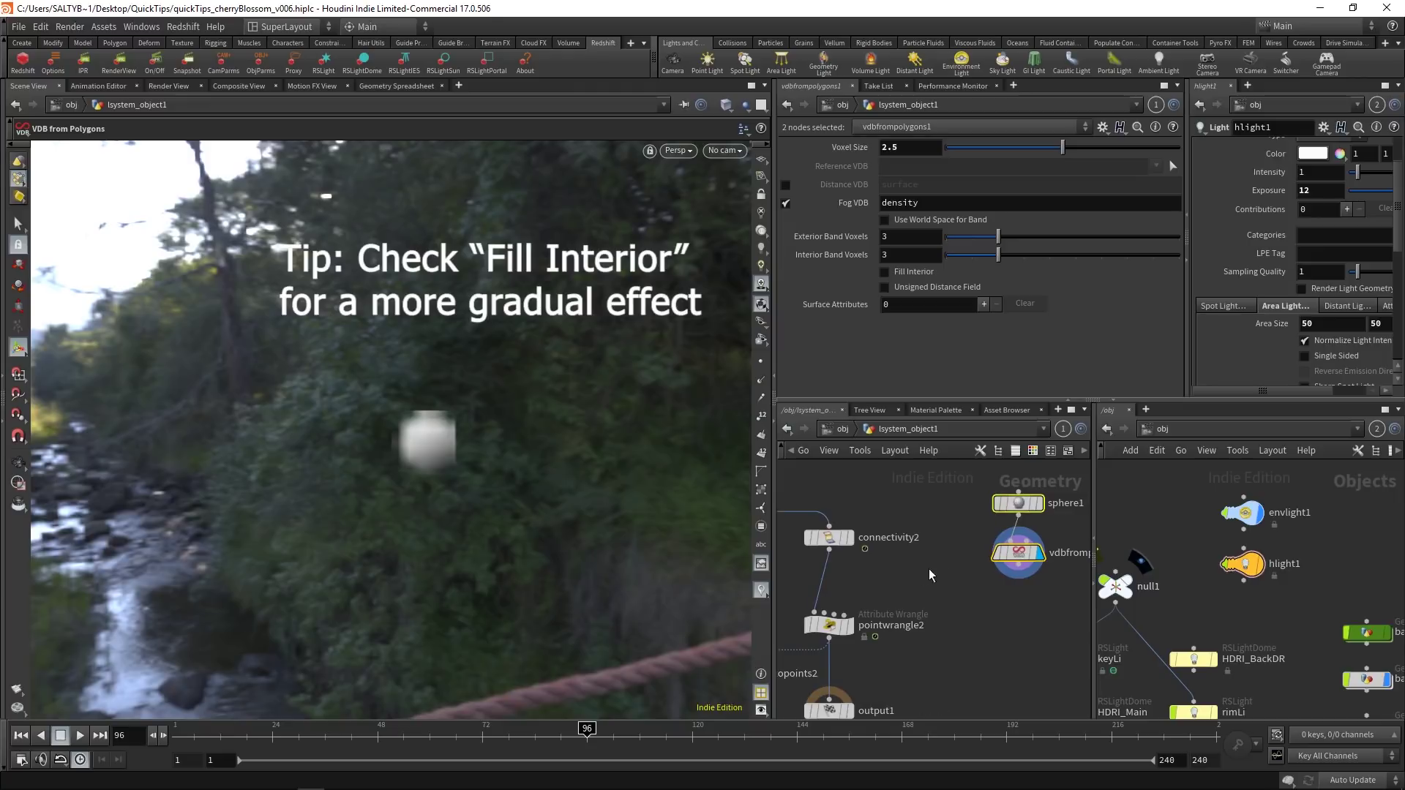
pyautogui.moveTo(909, 565); pyautogui.dragTo(959, 556, button='middle')
# Insert Attribute from Volume between connectivity2 and pointwrangle2, fed by the fog VDB, then start a screen snip.
pyautogui.press('Tab')
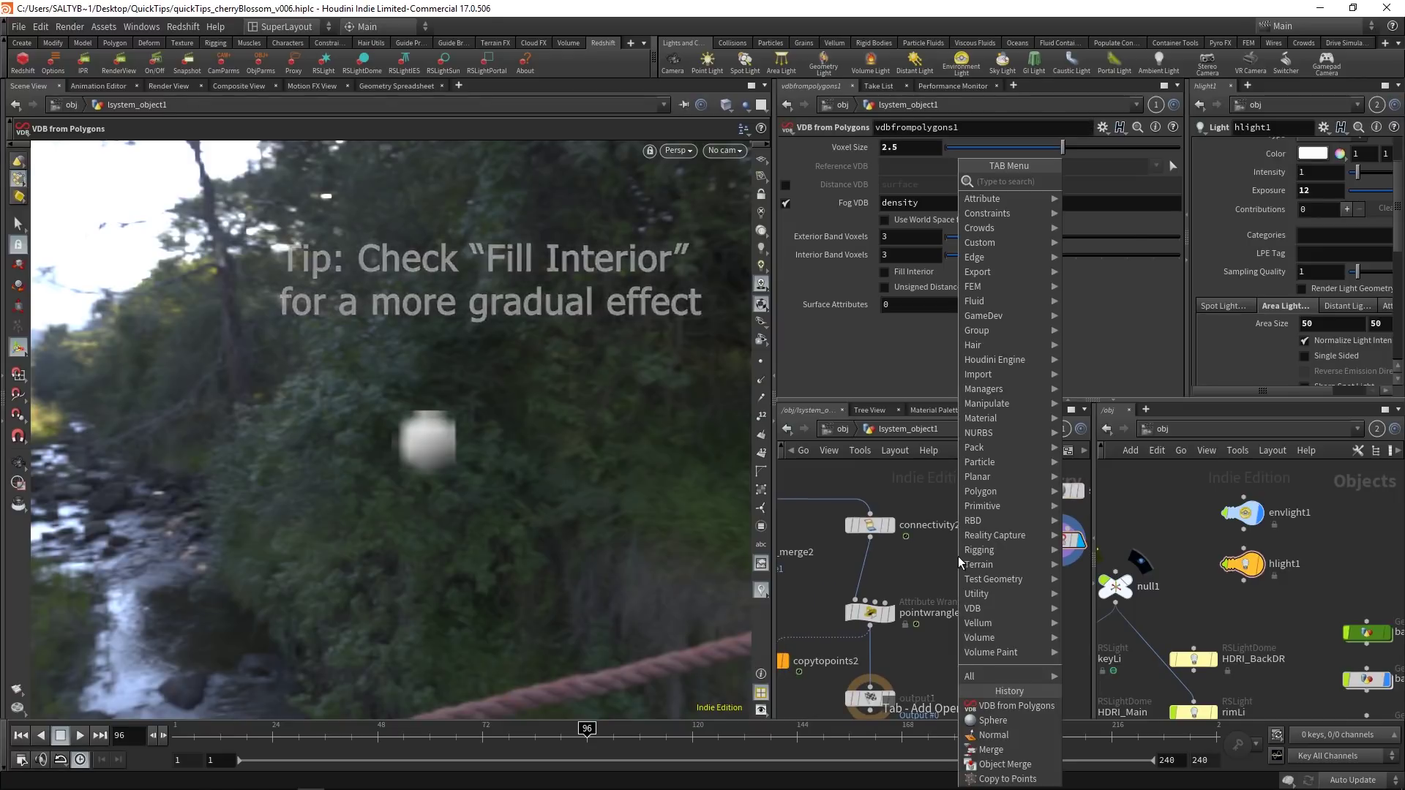
pyautogui.write('attribute from')
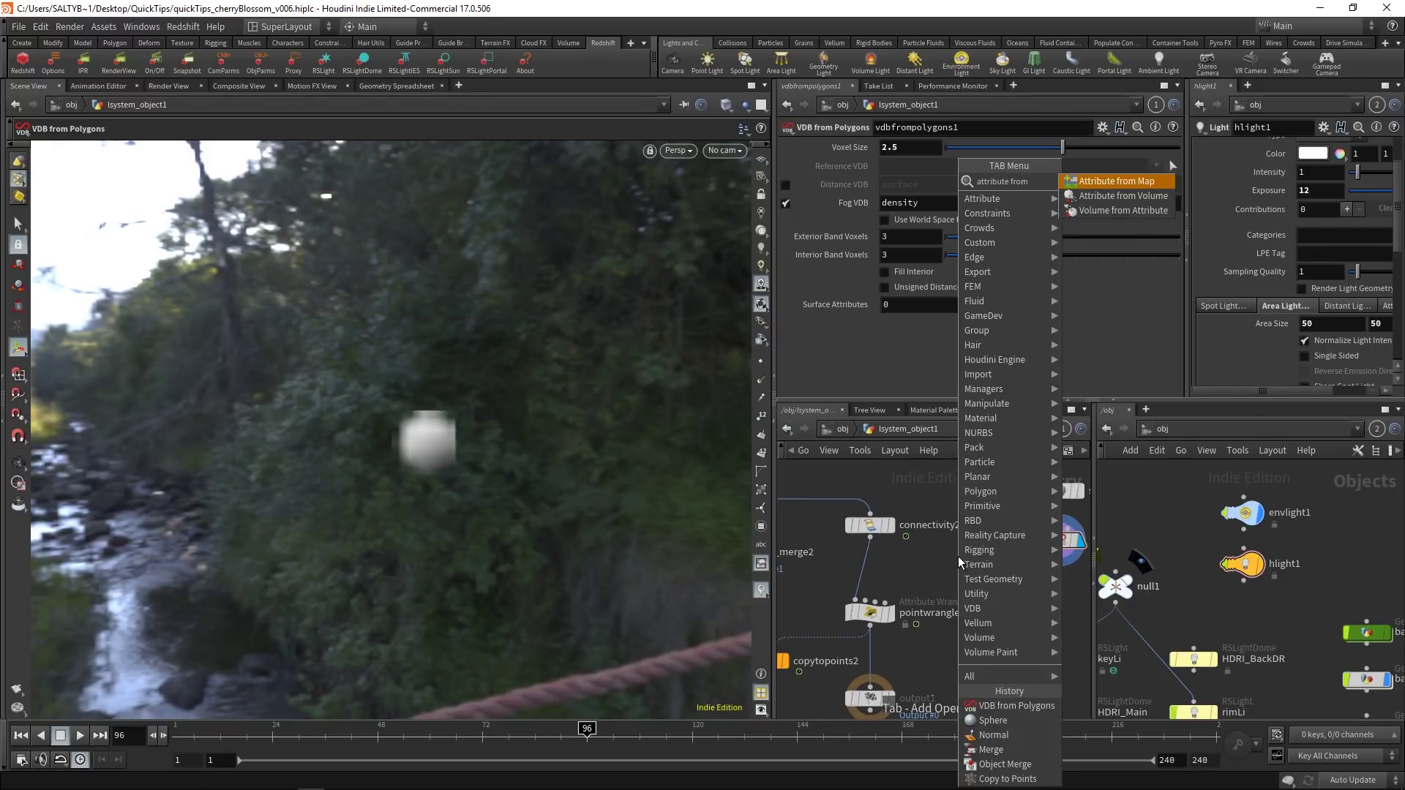
pyautogui.press('Down')
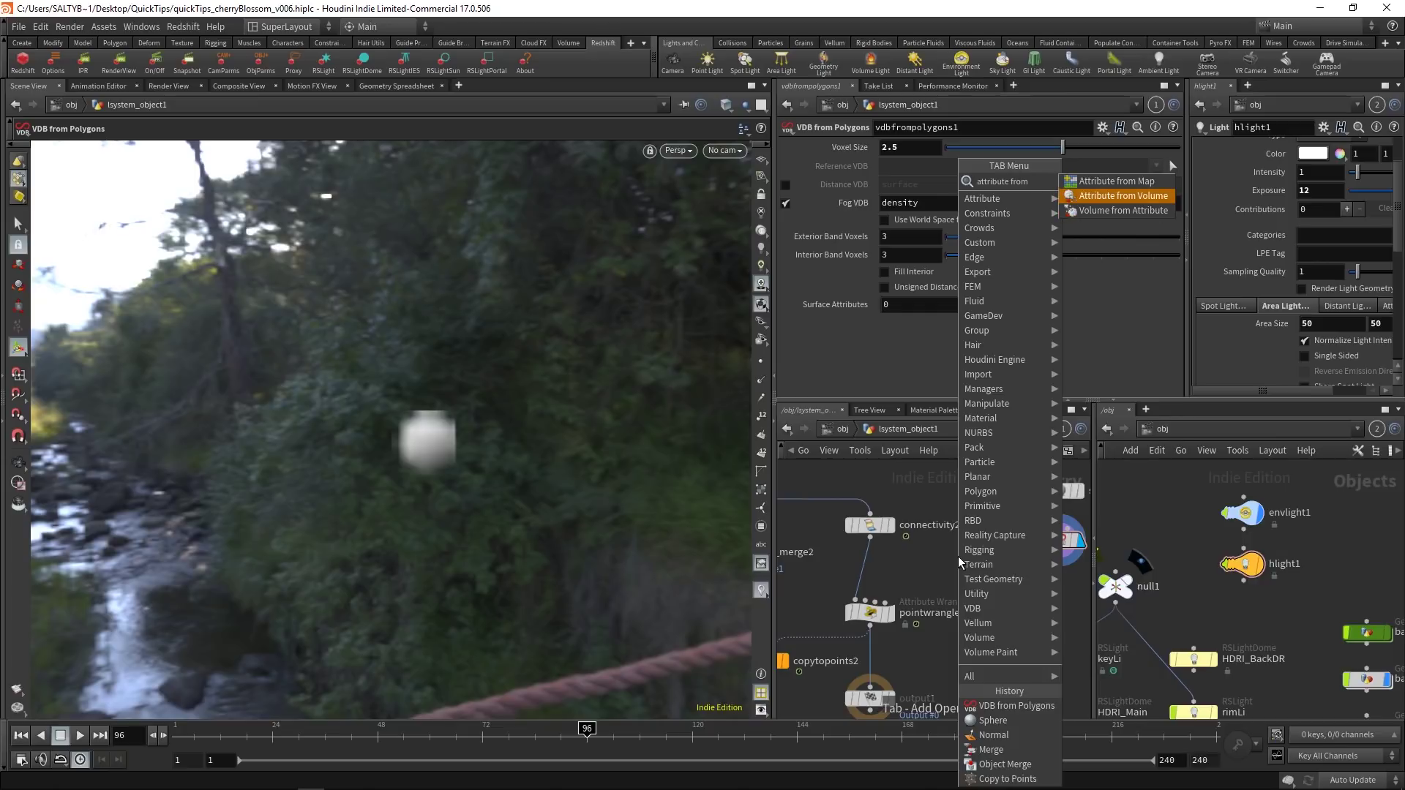
pyautogui.press('Return')
pyautogui.click(959, 556)
pyautogui.moveTo(959, 558); pyautogui.dragTo(902, 580)
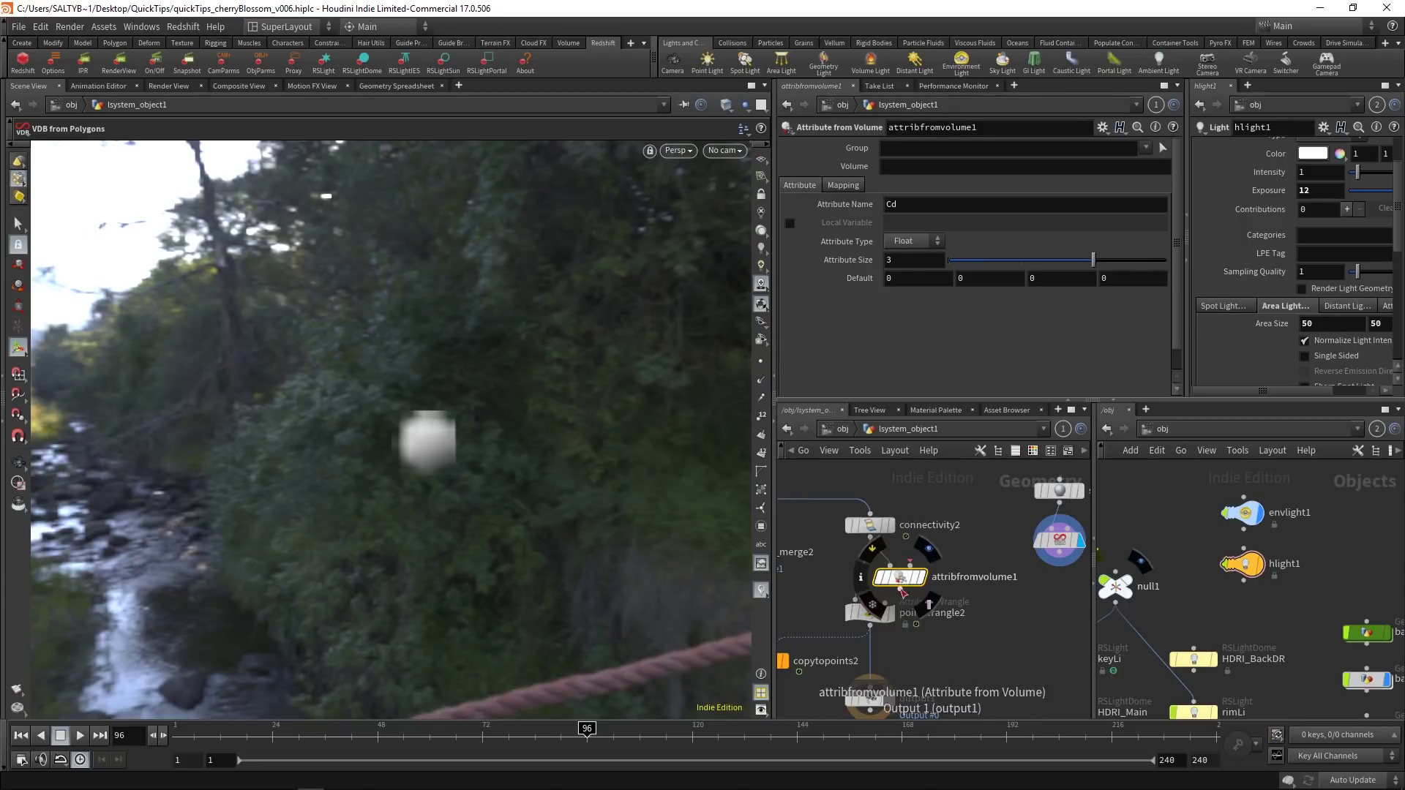
pyautogui.moveTo(902, 592); pyautogui.dragTo(1048, 562)
pyautogui.moveTo(860, 578); pyautogui.dragTo(869, 577)
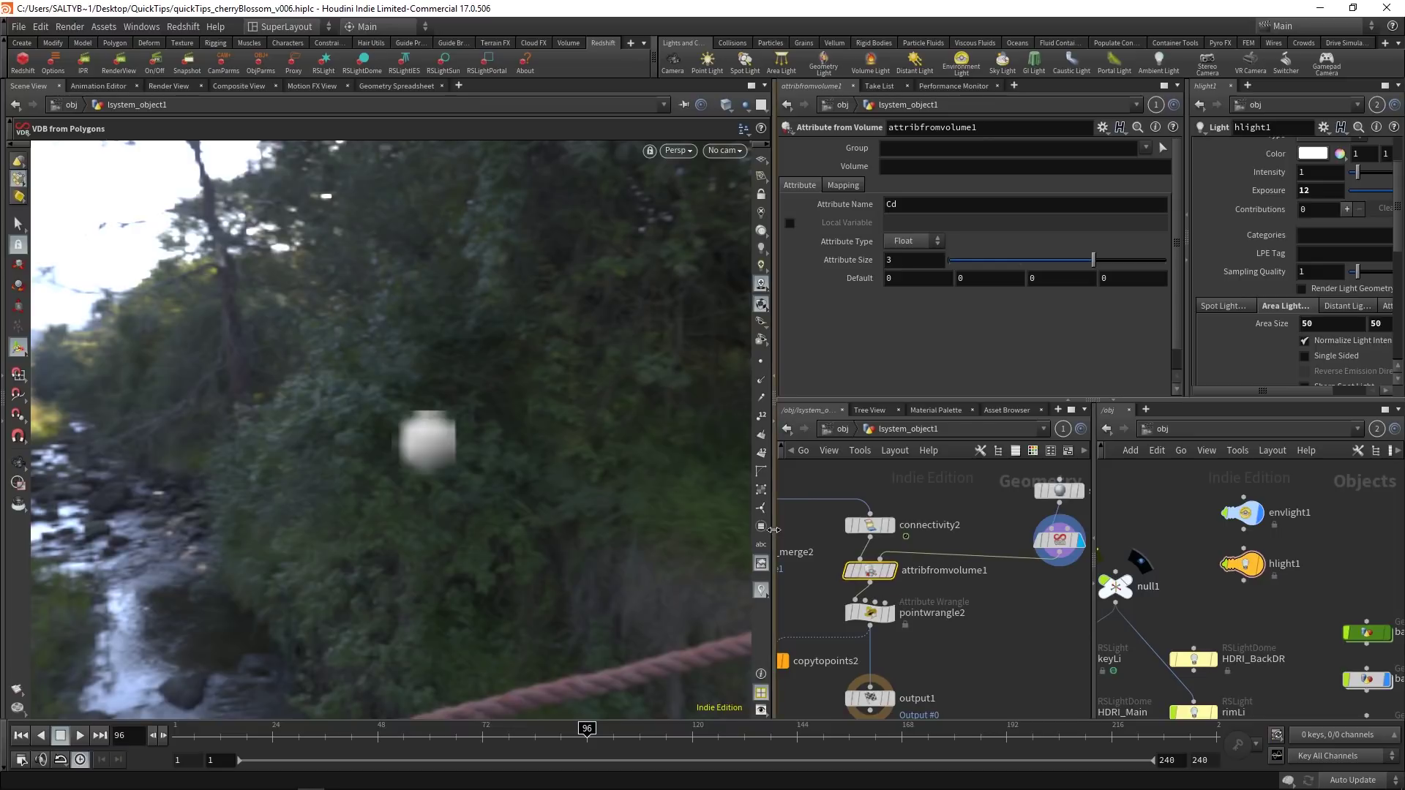
pyautogui.press('super')
pyautogui.press('super')
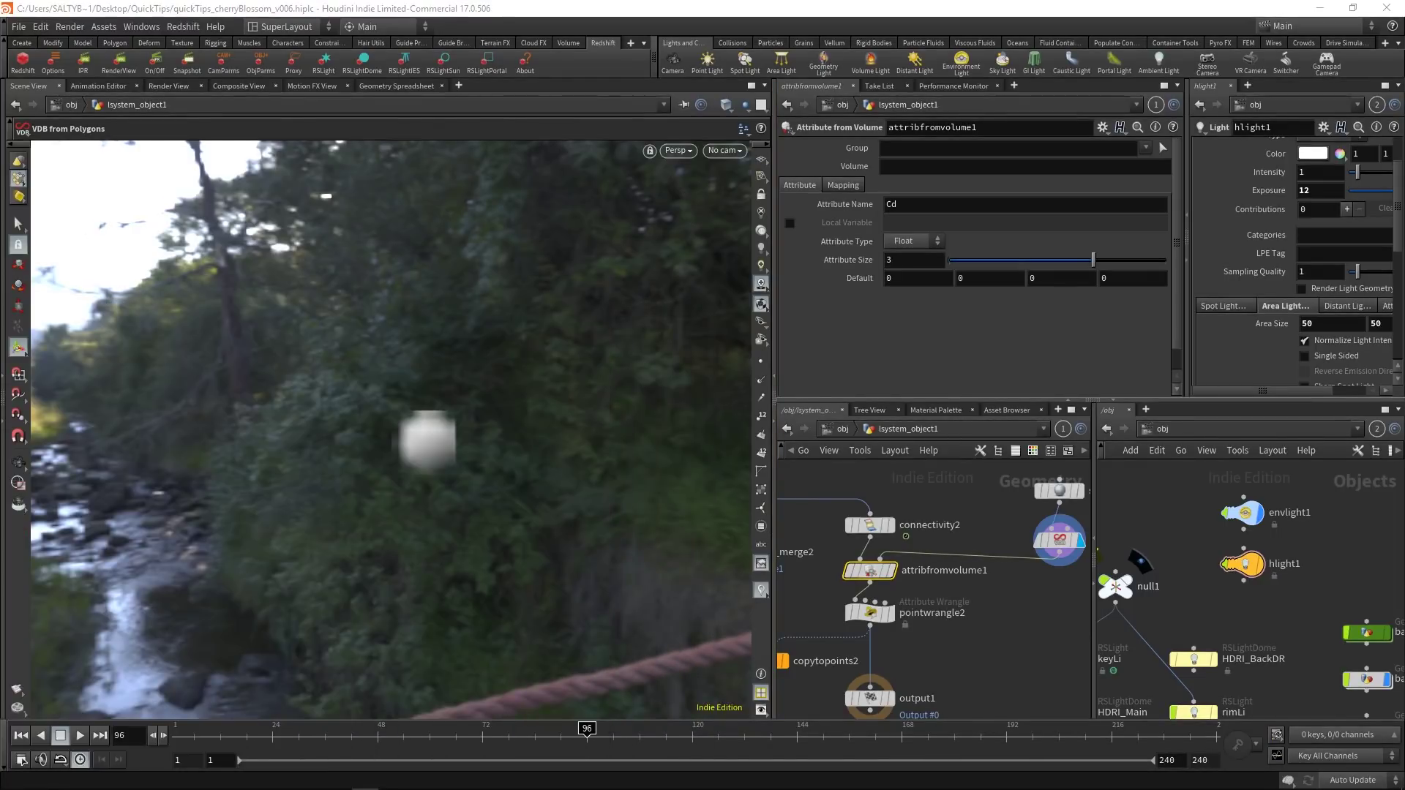
pyautogui.press('super+shift+s')
# Snip the viewport and annotate it with leader lines, a '.01 pscale' note, and the fog blob circled with 0 outside.
pyautogui.moveTo(33, 143); pyautogui.dragTo(753, 723)
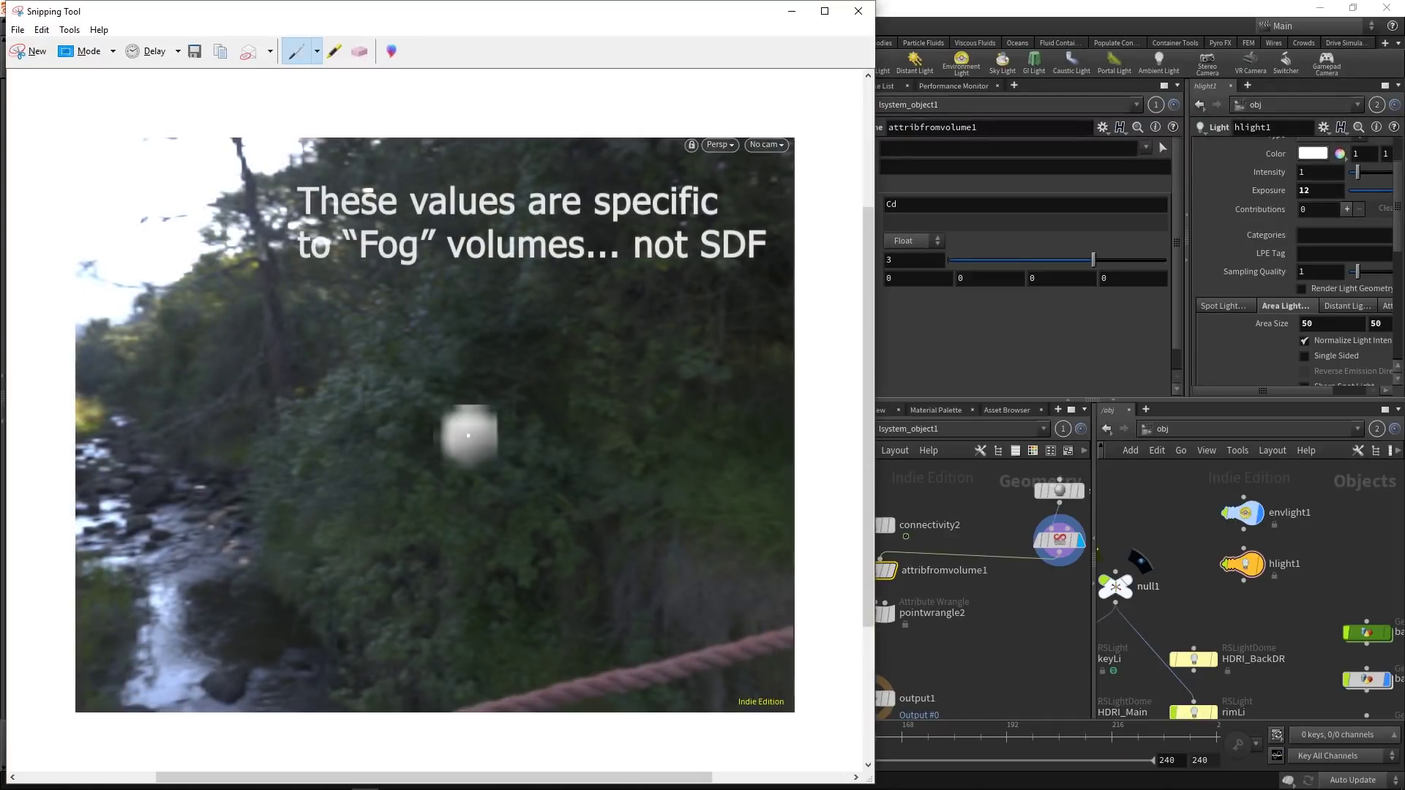
pyautogui.moveTo(469, 436)
pyautogui.mouseDown()
pyautogui.moveTo(570, 410)
pyautogui.moveTo(611, 418)
pyautogui.mouseUp()
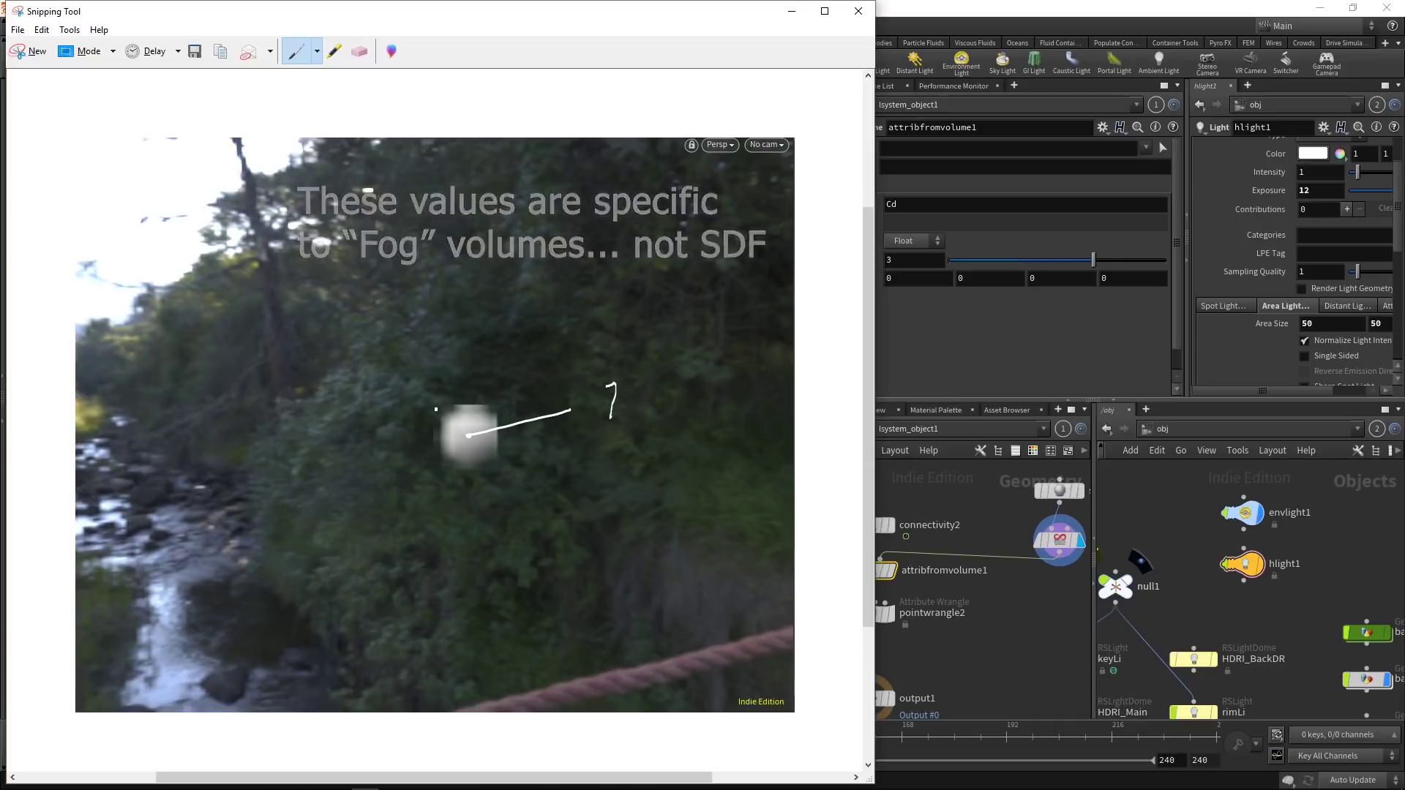
pyautogui.moveTo(444, 406)
pyautogui.mouseDown()
pyautogui.moveTo(420, 351)
pyautogui.moveTo(428, 322)
pyautogui.mouseUp()
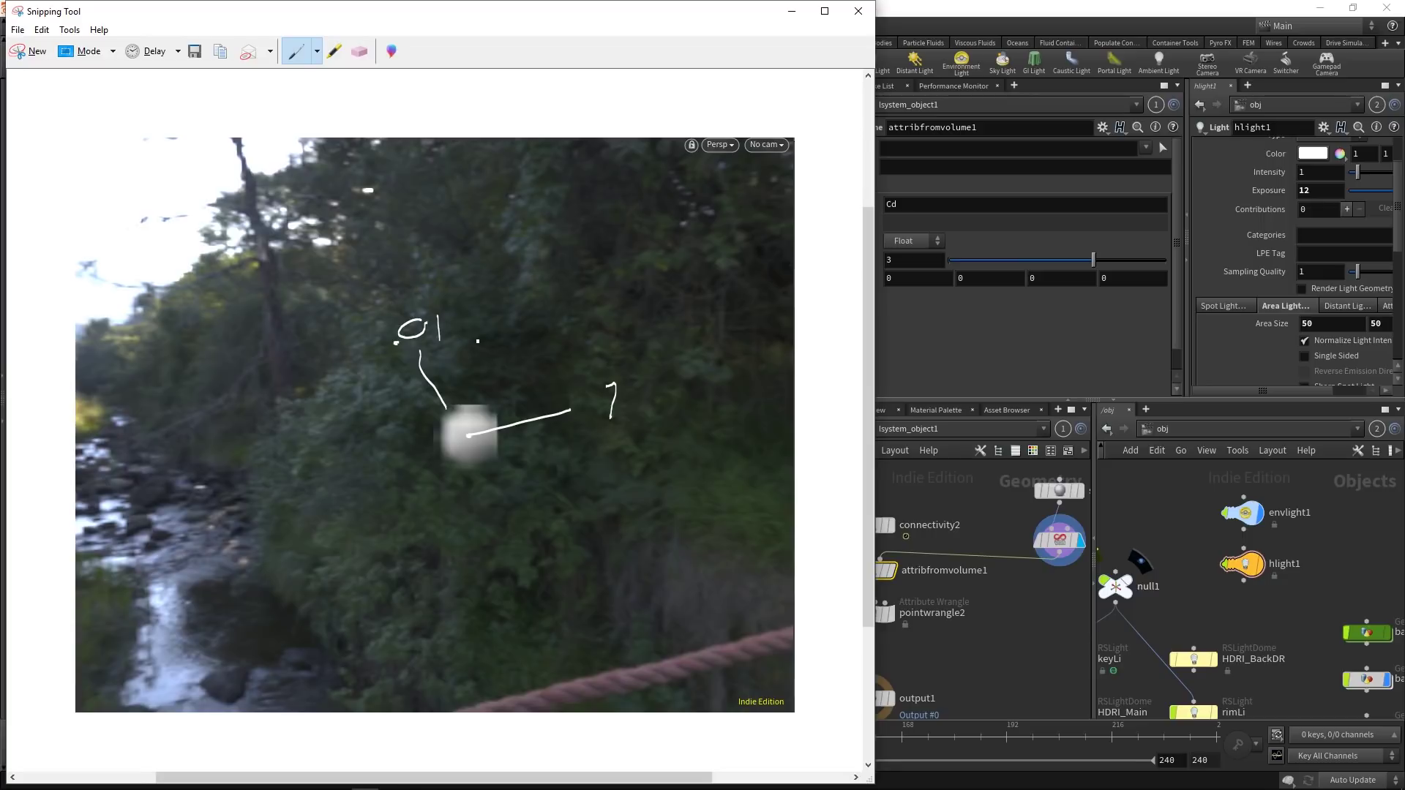
pyautogui.moveTo(478, 343)
pyautogui.mouseDown()
pyautogui.moveTo(483, 319)
pyautogui.moveTo(490, 330)
pyautogui.mouseUp()
pyautogui.moveTo(513, 320)
pyautogui.mouseDown()
pyautogui.moveTo(503, 332)
pyautogui.moveTo(572, 349)
pyautogui.mouseUp()
pyautogui.moveTo(460, 362)
pyautogui.mouseDown()
pyautogui.moveTo(404, 385)
pyautogui.moveTo(379, 499)
pyautogui.moveTo(554, 481)
pyautogui.moveTo(557, 404)
pyautogui.moveTo(473, 366)
pyautogui.moveTo(418, 370)
pyautogui.mouseUp()
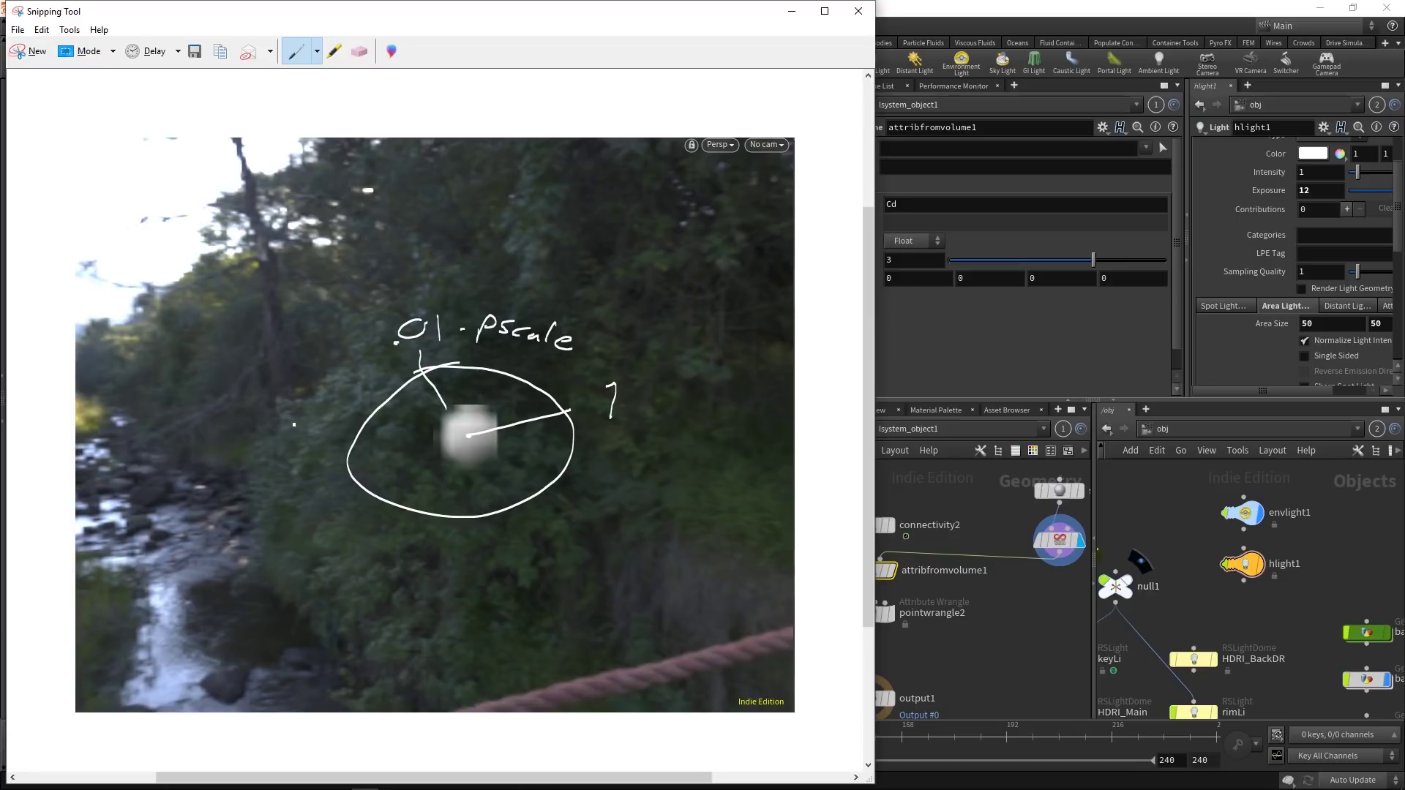
pyautogui.moveTo(294, 425); pyautogui.dragTo(298, 423)
pyautogui.moveTo(568, 22); pyautogui.dragTo(472, 70)
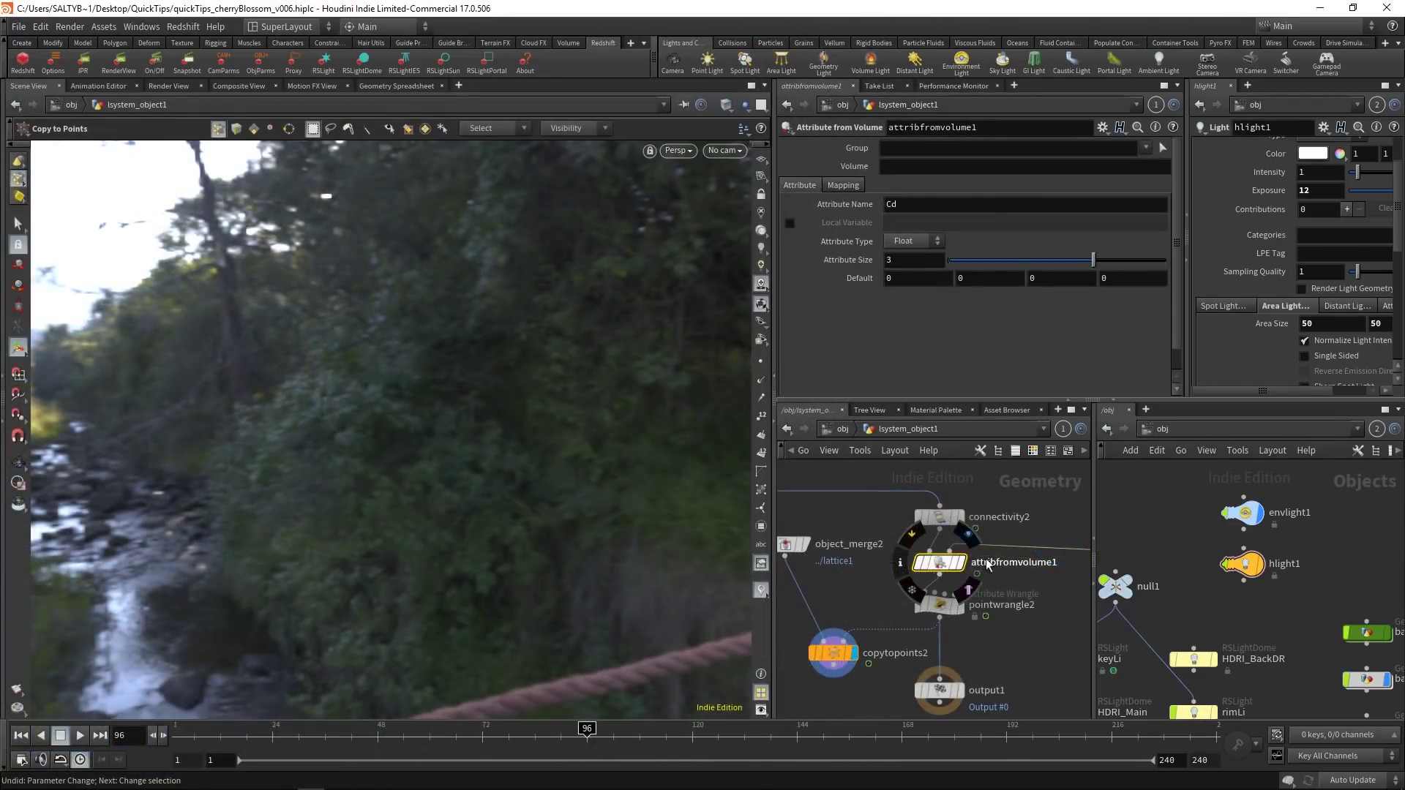
# Name the attribute sampled by attribfromvolume1 'pscaleMult'.
pyautogui.doubleClick(903, 207)
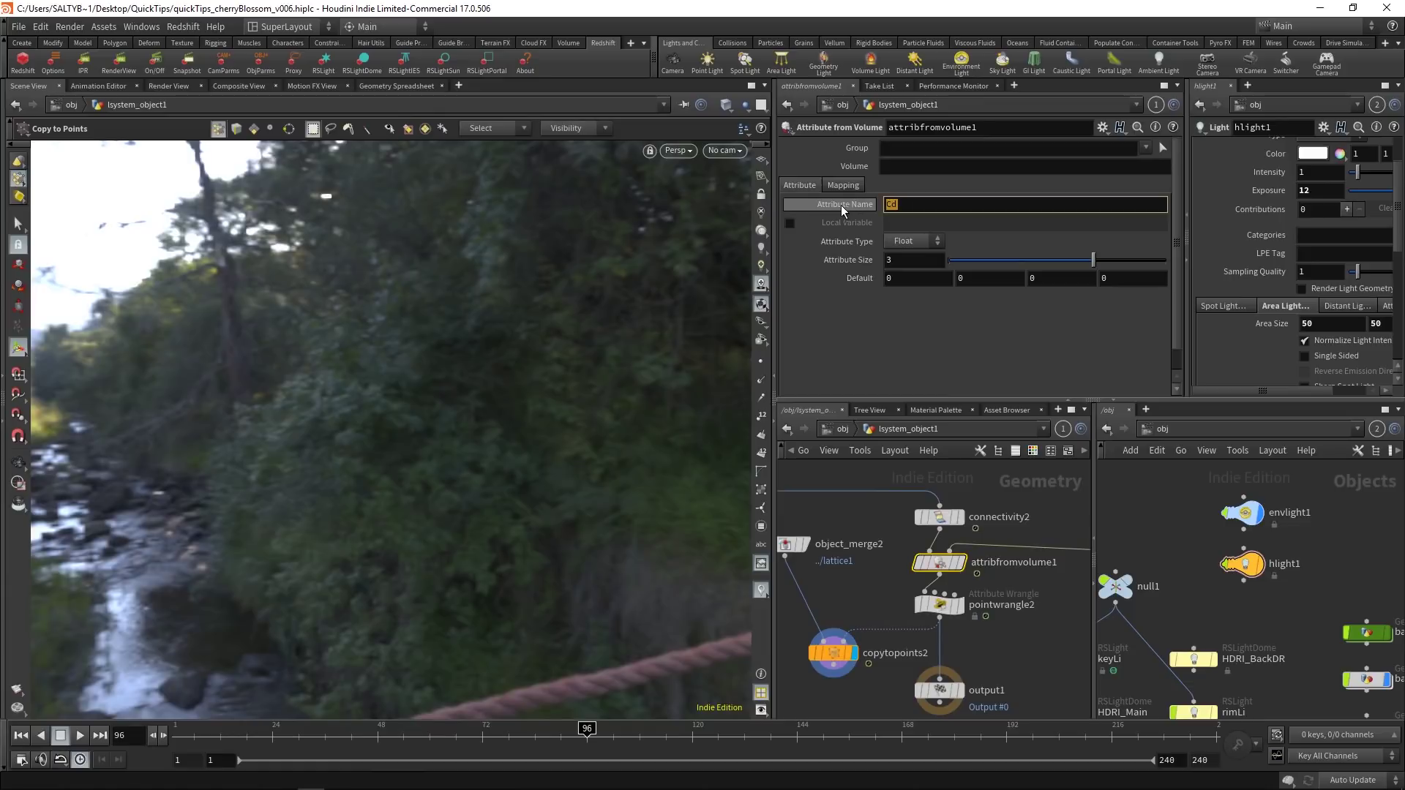
pyautogui.write('pscaleMult')
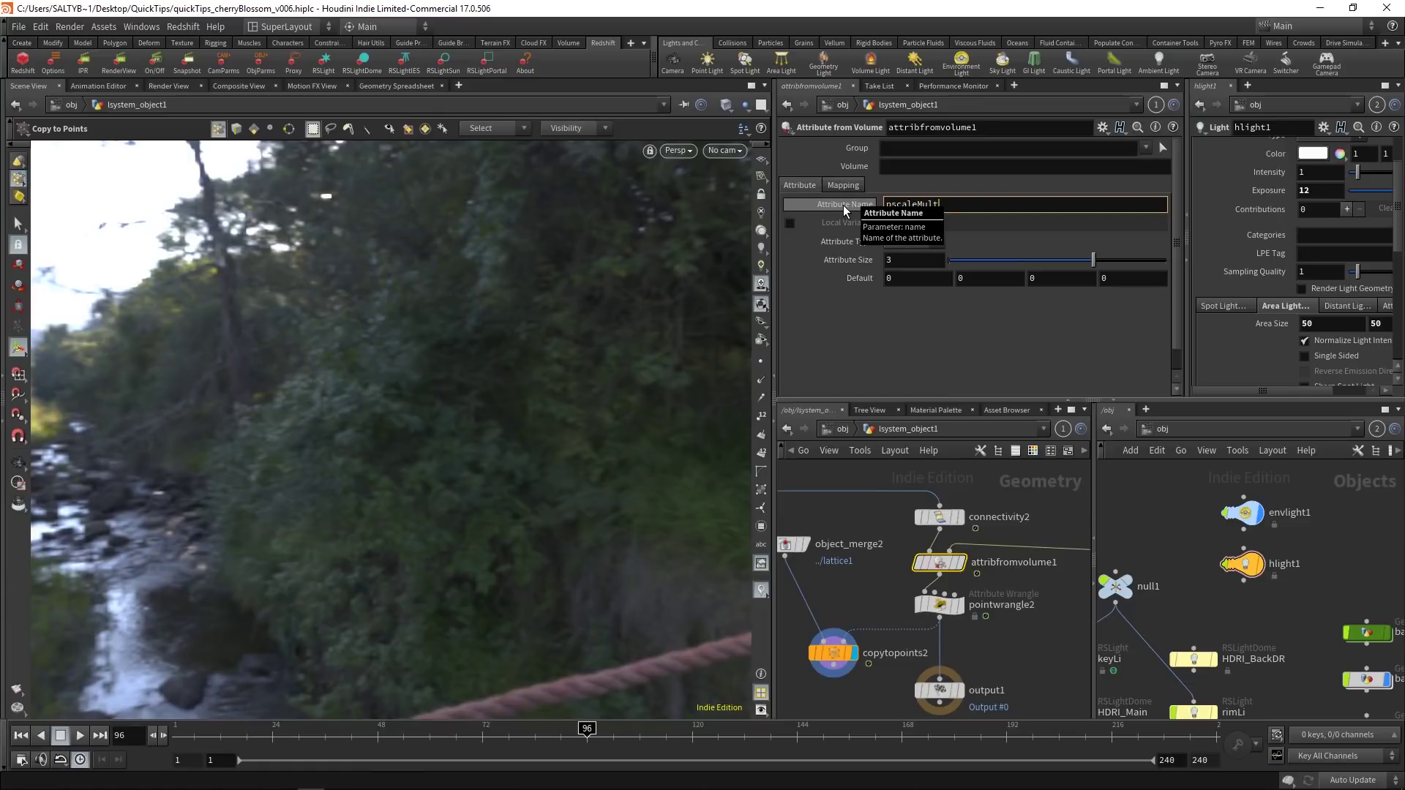
pyautogui.press('Return')
# Raise sphere1's Uniform Scale to 55.28 so the blossoms spread outward.
pyautogui.moveTo(964, 474); pyautogui.dragTo(860, 504, button='middle')
pyautogui.click(1023, 513)
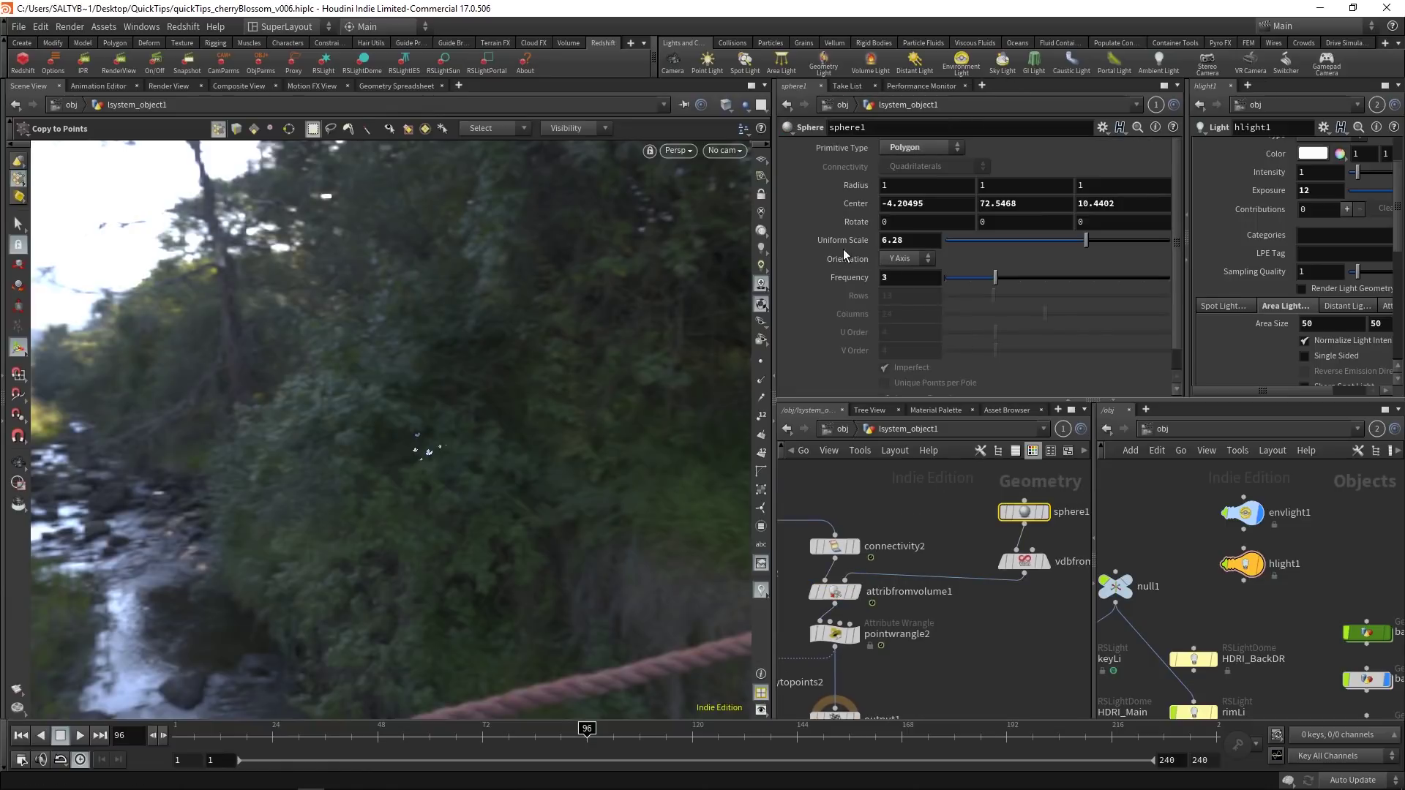
pyautogui.moveTo(840, 244); pyautogui.dragTo(1185, 197, button='middle')
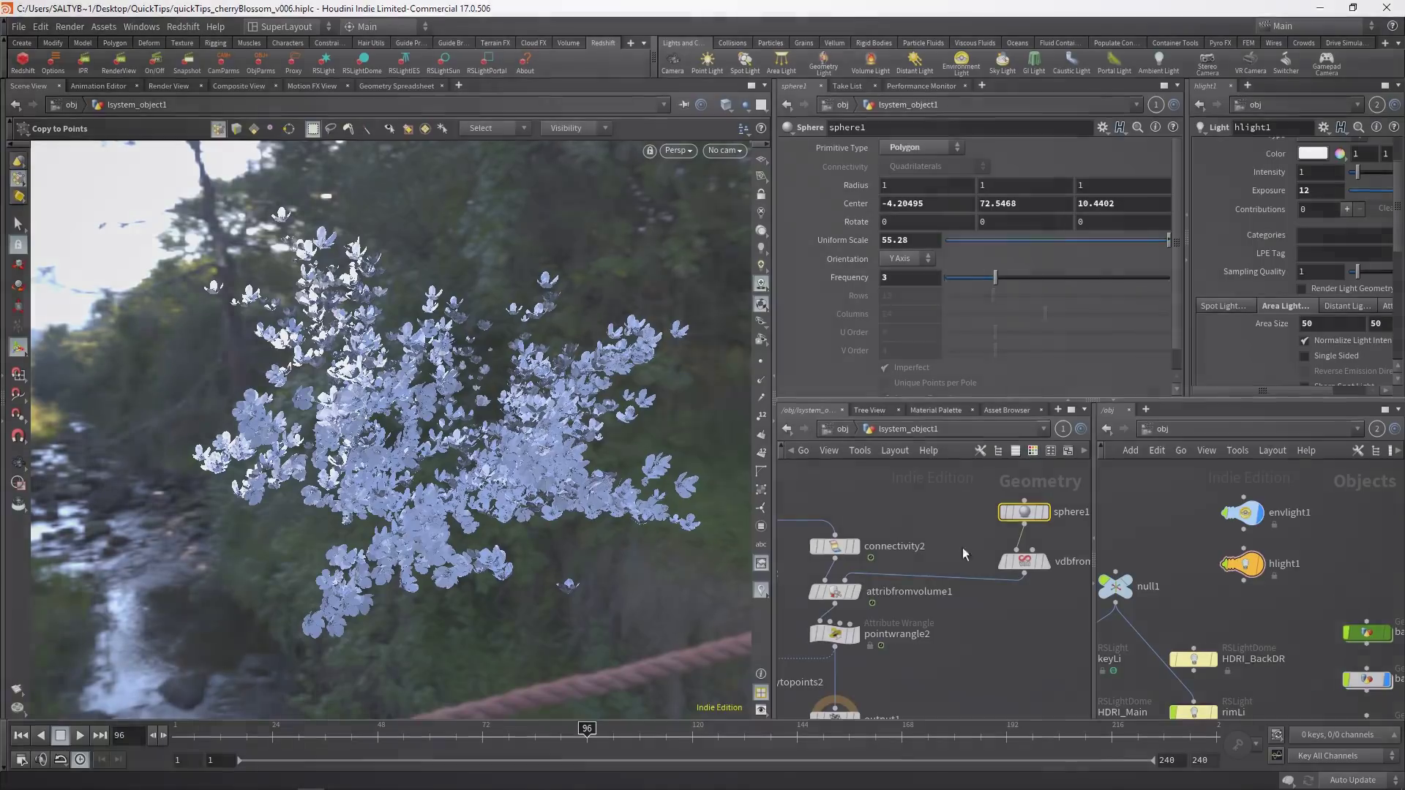